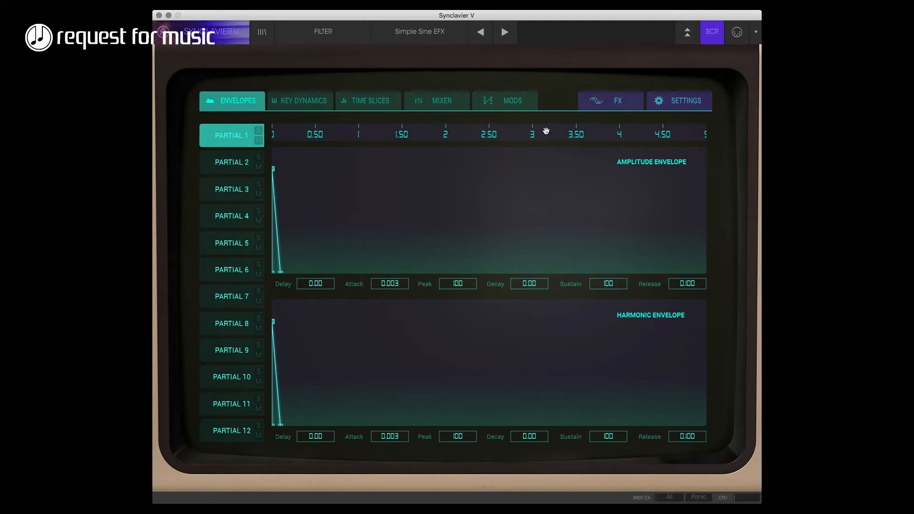
Step: Turn off the reverb, chorus and delay effects
click(608, 106)
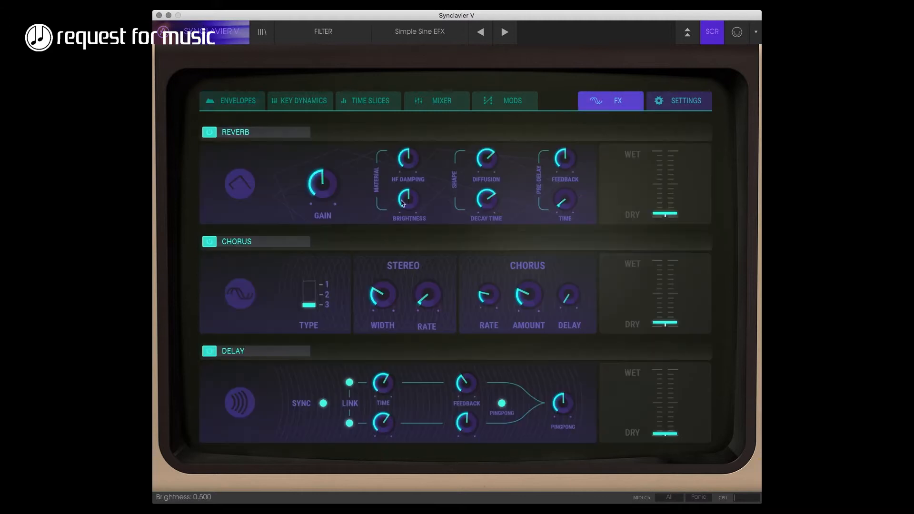
click(209, 132)
click(210, 242)
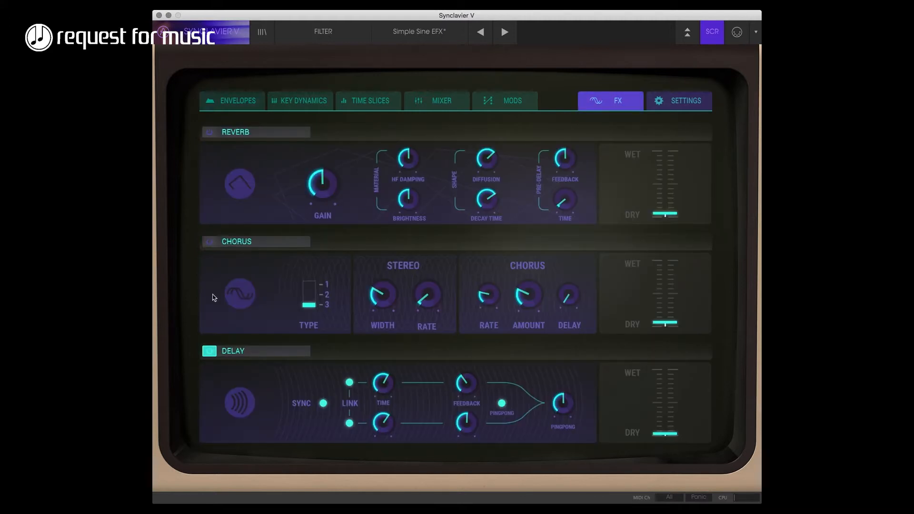
click(210, 352)
Step: Give Partial 1 a sawtooth modulator waveform and slightly raise its FM modulation amount
click(386, 104)
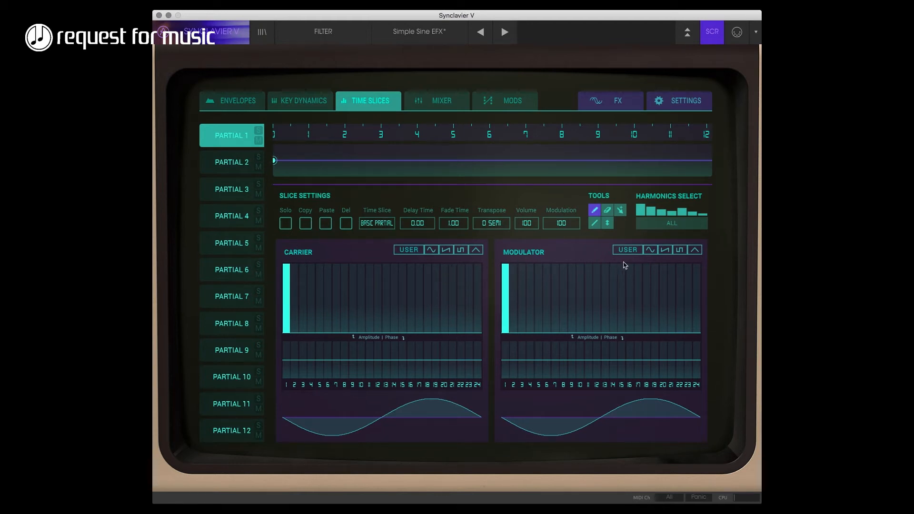
click(665, 250)
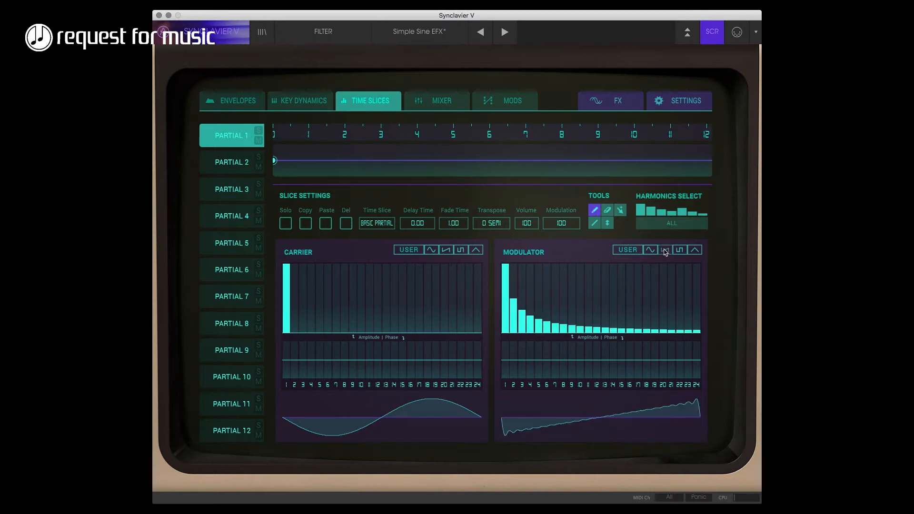
click(438, 100)
drag(574, 138, 574, 137)
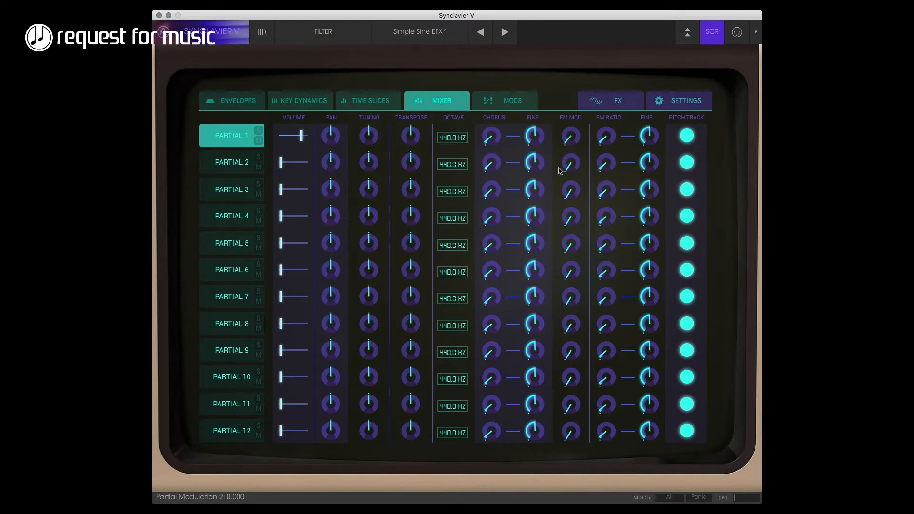
Step: Raise the phase of the first modulator harmonic slightly above the centre line in Partial 1's base slice
click(373, 106)
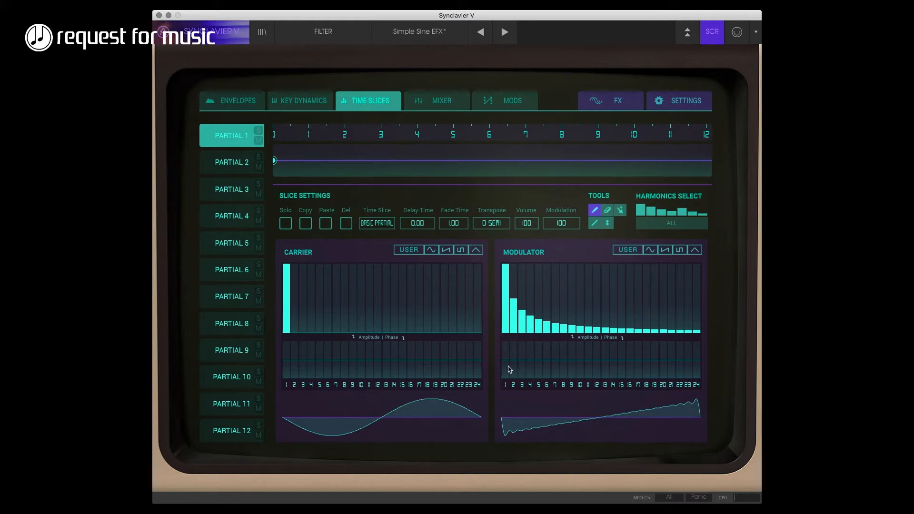
mouse_move(507, 362)
mouse_down()
mouse_move(508, 370)
mouse_move(507, 355)
mouse_up()
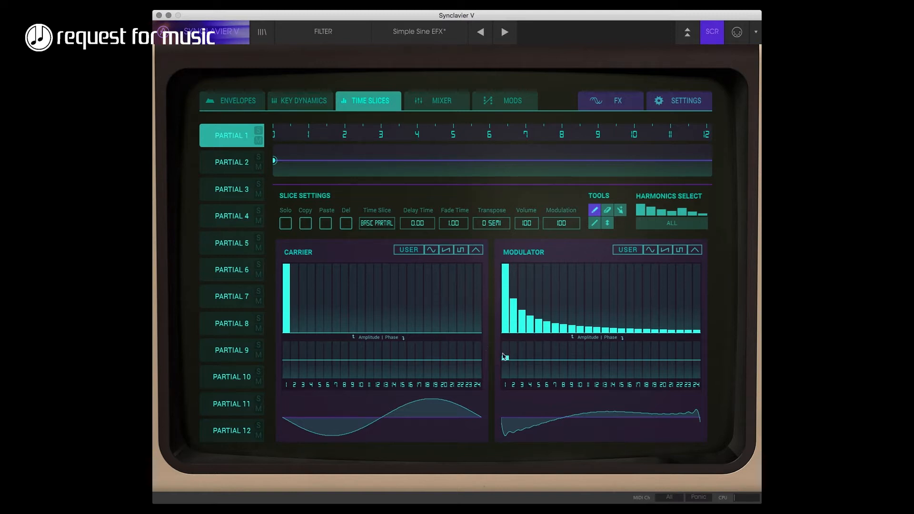
mouse_move(509, 360)
mouse_down()
mouse_move(507, 348)
mouse_move(513, 358)
mouse_up()
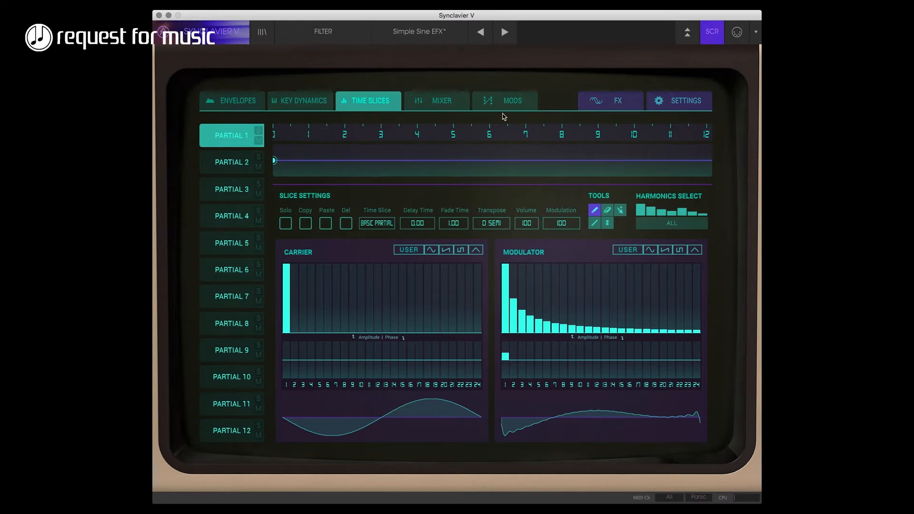
Step: Examine which modulation destinations can be assigned to Aftertouch, then return to the time slices
click(511, 102)
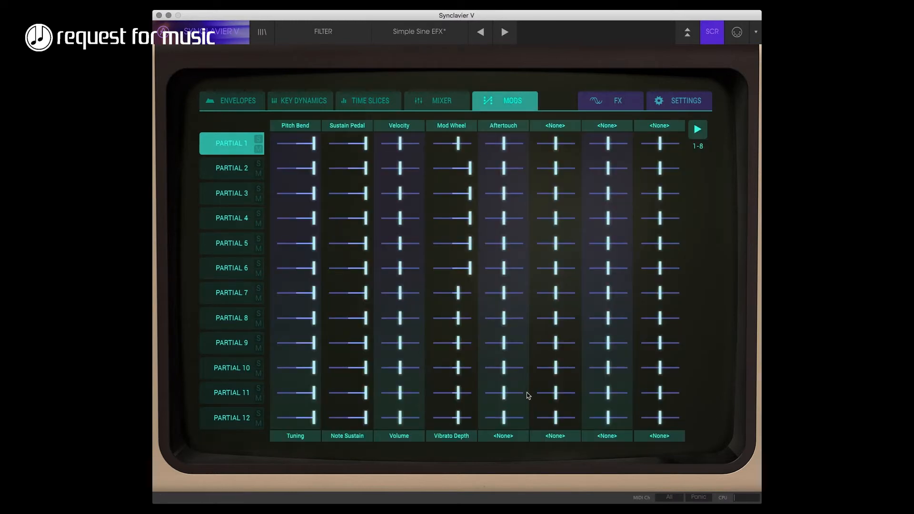
click(509, 436)
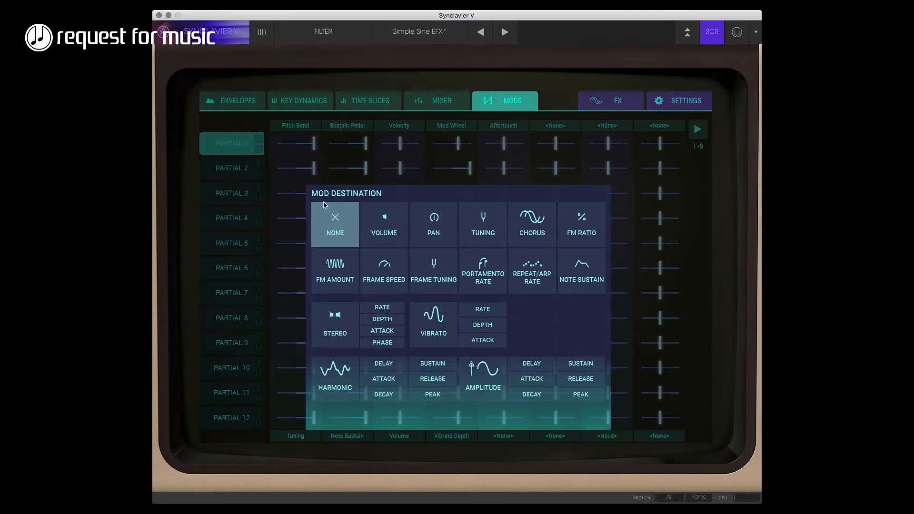
click(374, 101)
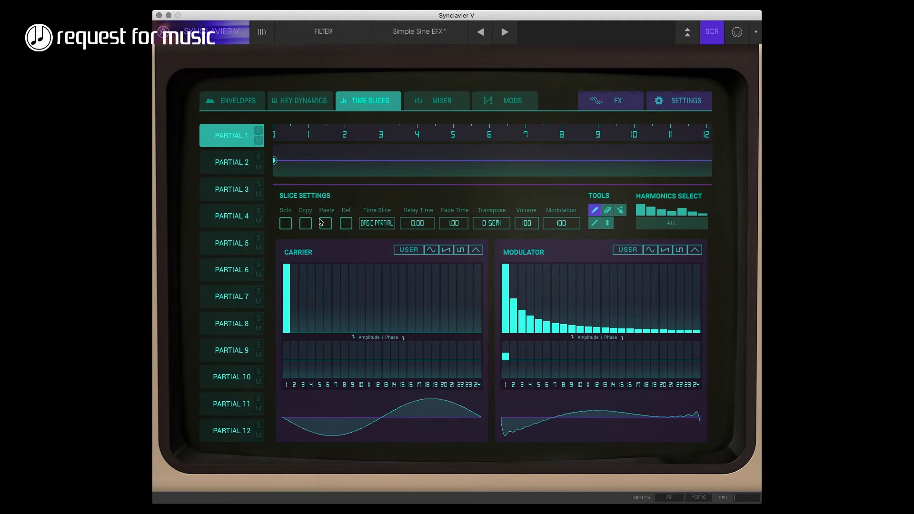
Step: Raise the first modulator harmonic's phase a little more and paste a copy of the base slice into a new time slice at about 1 s
drag(508, 358, 510, 352)
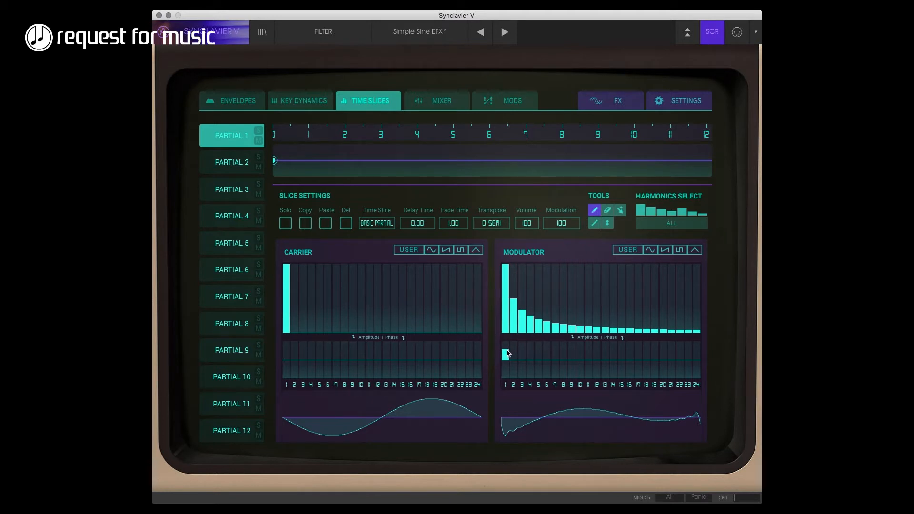
click(304, 223)
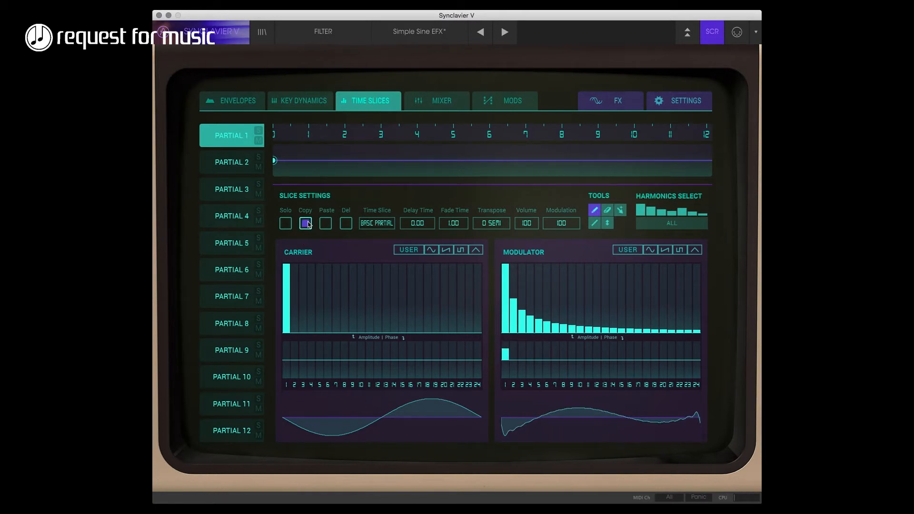
click(309, 160)
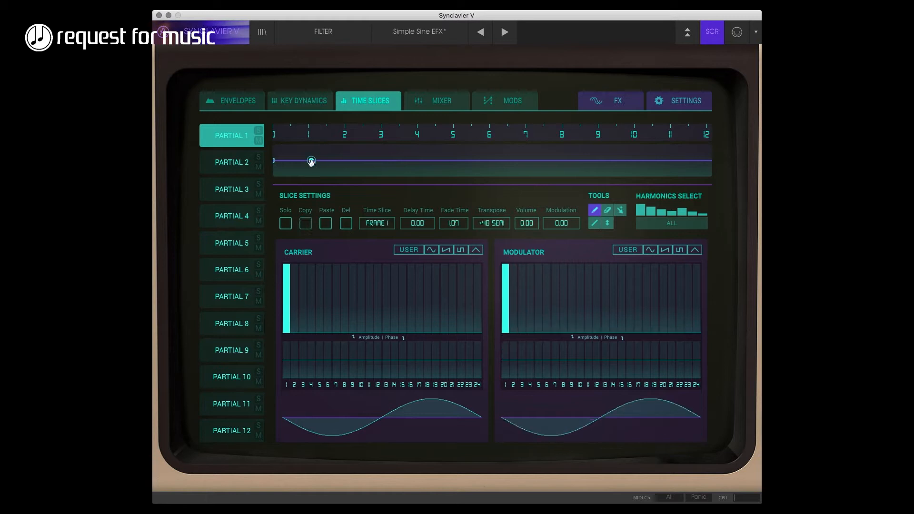
click(325, 224)
Step: Lower the new slice's first modulator harmonic phase below the centre line and move the slice to about 2 s
drag(505, 351, 506, 372)
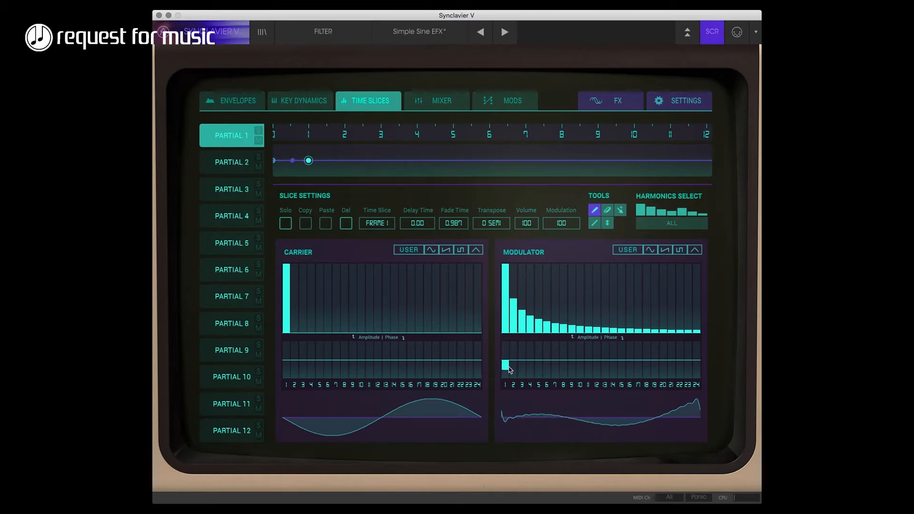
drag(509, 368, 509, 368)
drag(308, 161, 344, 160)
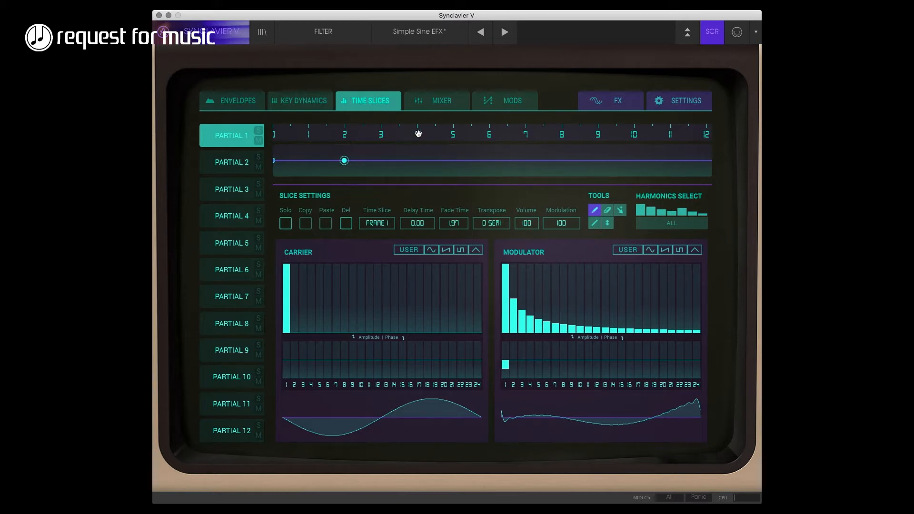
Step: Add time slices at about 4, 8 and 12 s and paste the base slice's settings into each
mouse_move(418, 134)
mouse_down()
mouse_move(420, 112)
mouse_move(421, 125)
mouse_up()
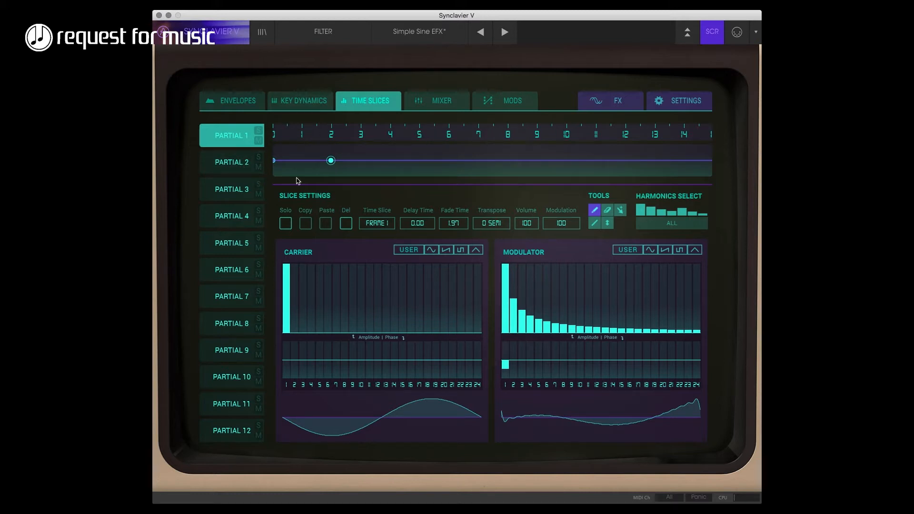
click(273, 161)
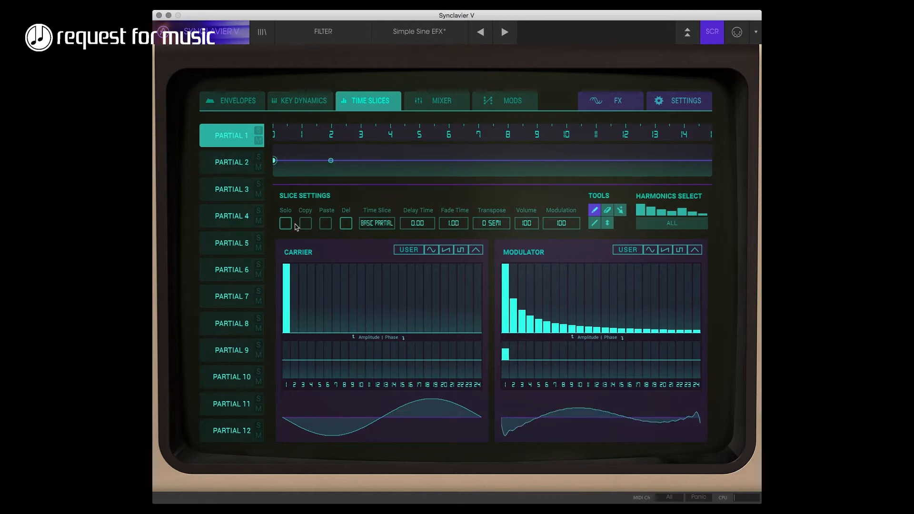
click(393, 160)
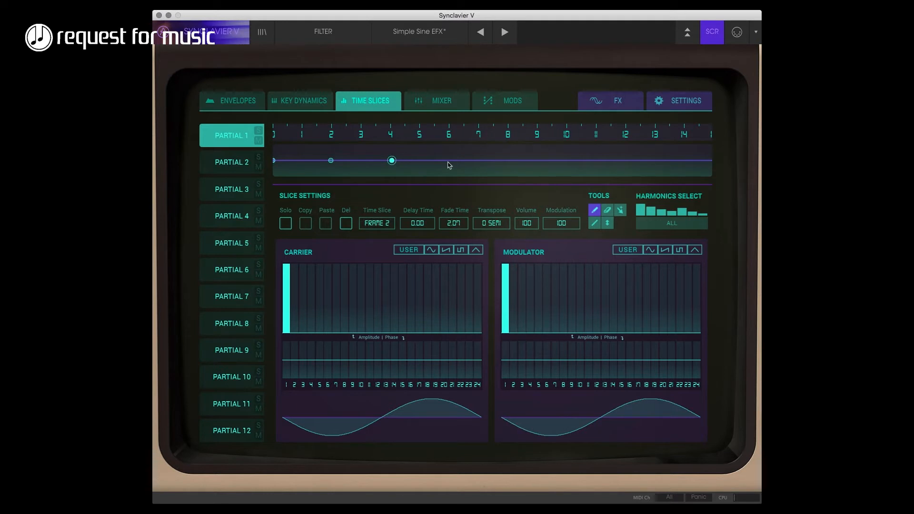
click(335, 222)
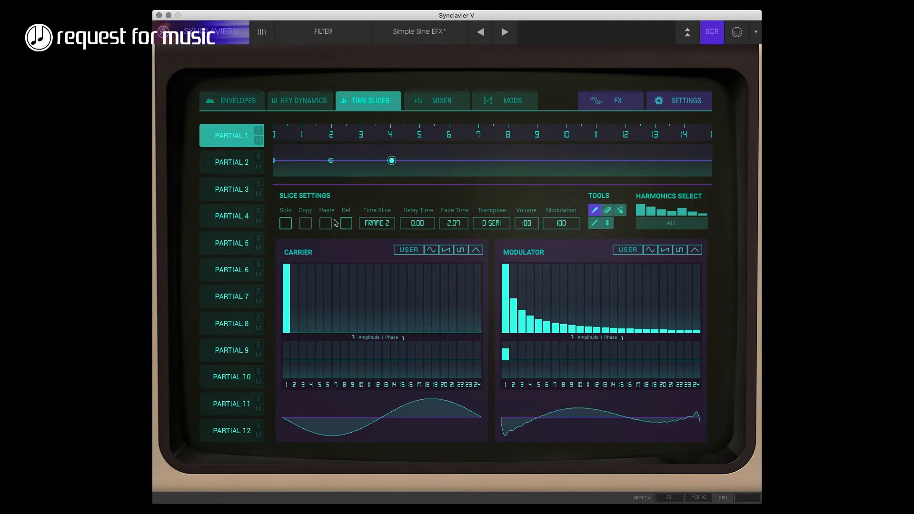
click(509, 160)
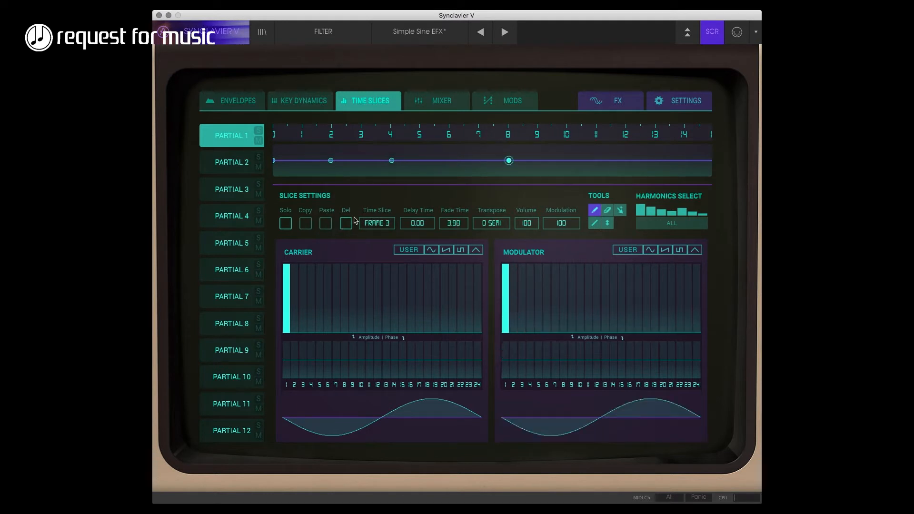
click(326, 223)
click(627, 161)
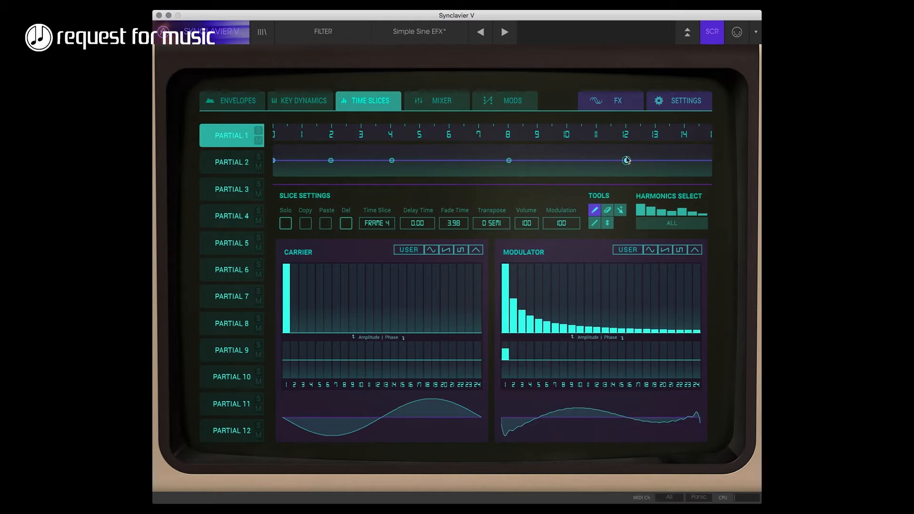
click(325, 223)
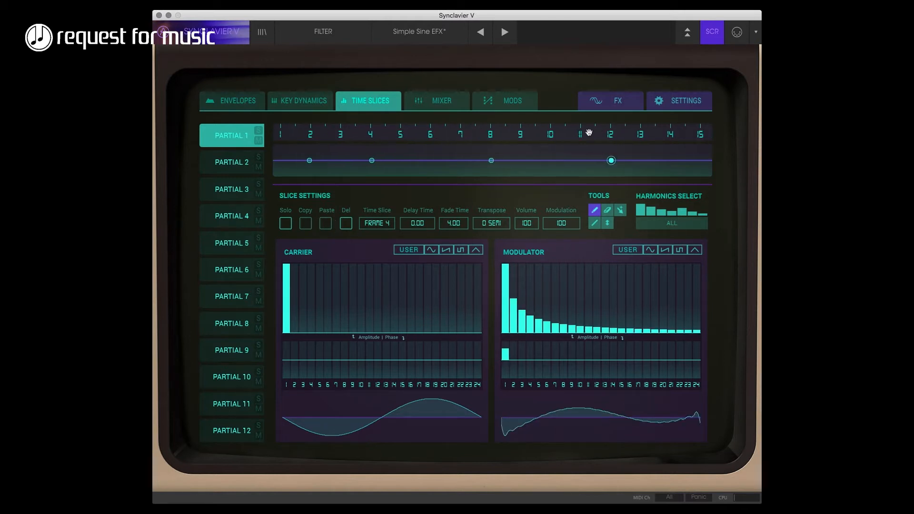
Step: Add time slices at about 16 and 20 s with the base slice's settings pasted in
click(593, 161)
click(326, 223)
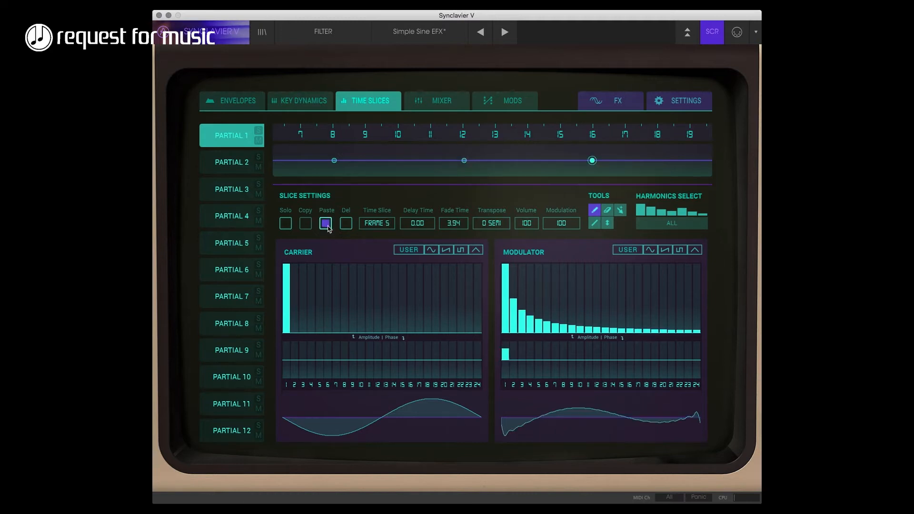
scroll(547, 133, right, 5)
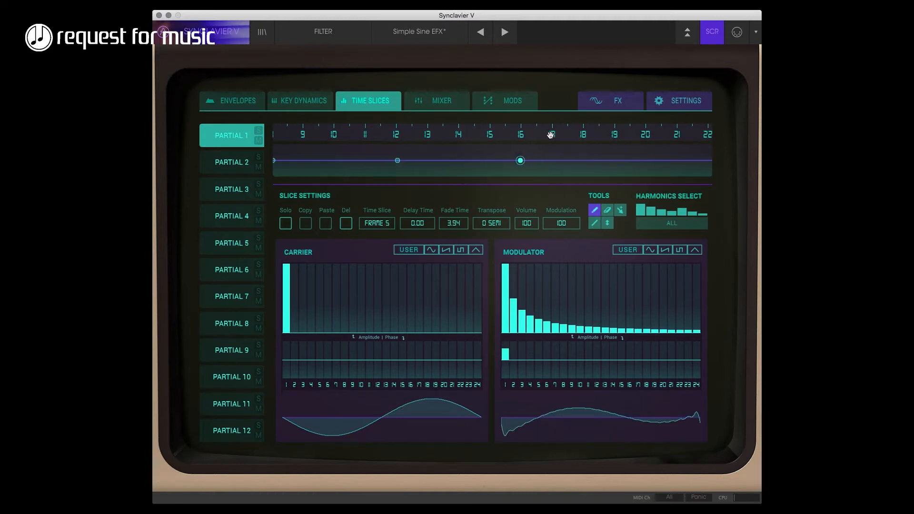
click(569, 160)
click(326, 223)
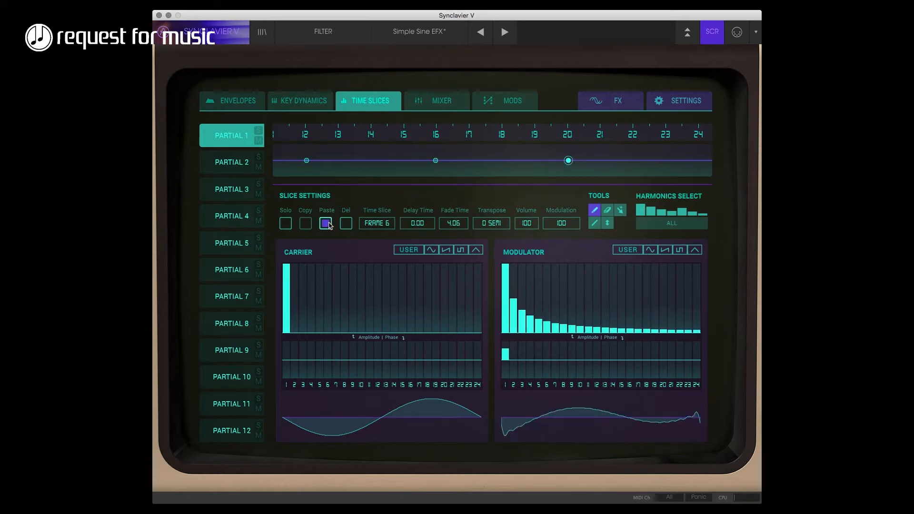
Step: Copy the slice at 2 s and paste it into new time slices at about 6 and 10 s
drag(354, 134, 756, 131)
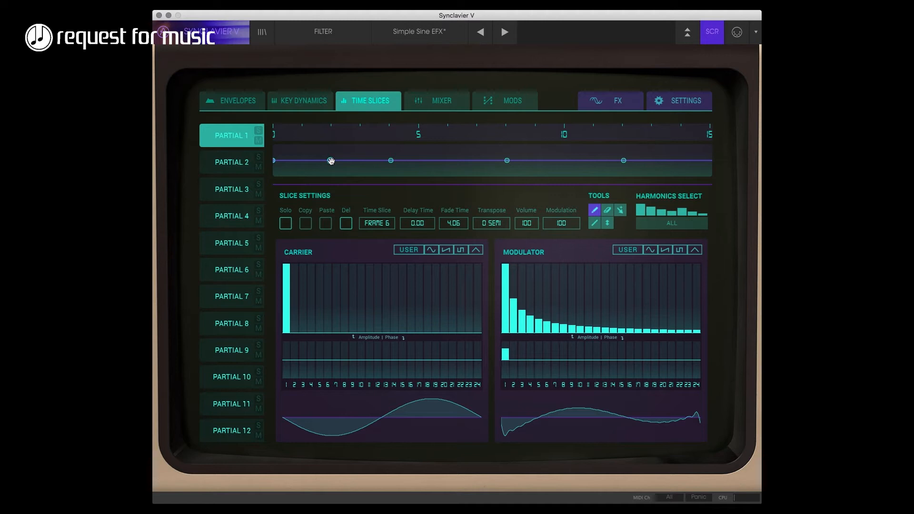
drag(492, 135, 495, 106)
click(306, 160)
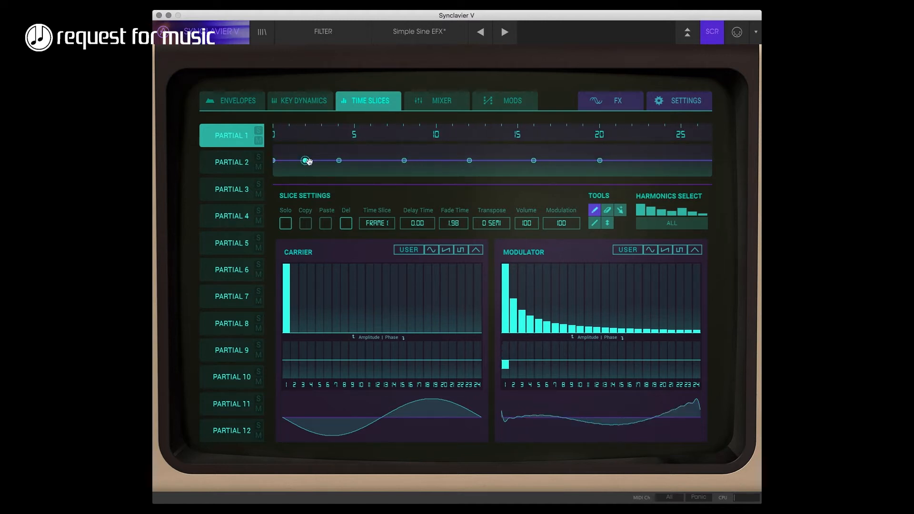
click(305, 224)
click(373, 161)
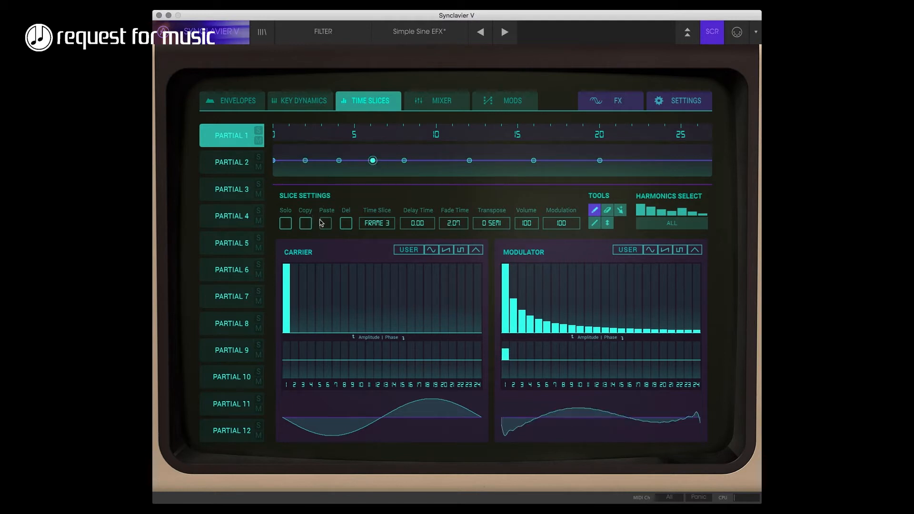
click(437, 160)
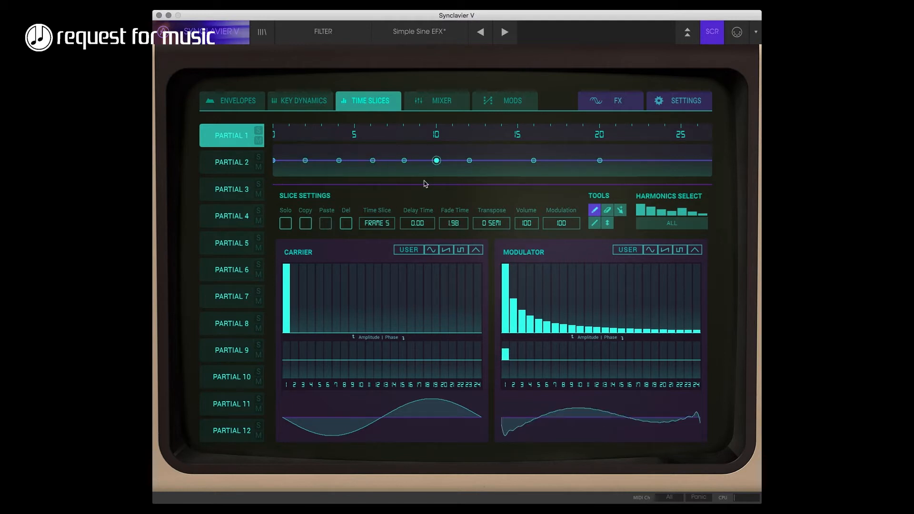
click(326, 223)
Step: Add time slices at about 14 and 18 s and paste the copied slice settings into them
click(501, 161)
click(565, 161)
click(327, 223)
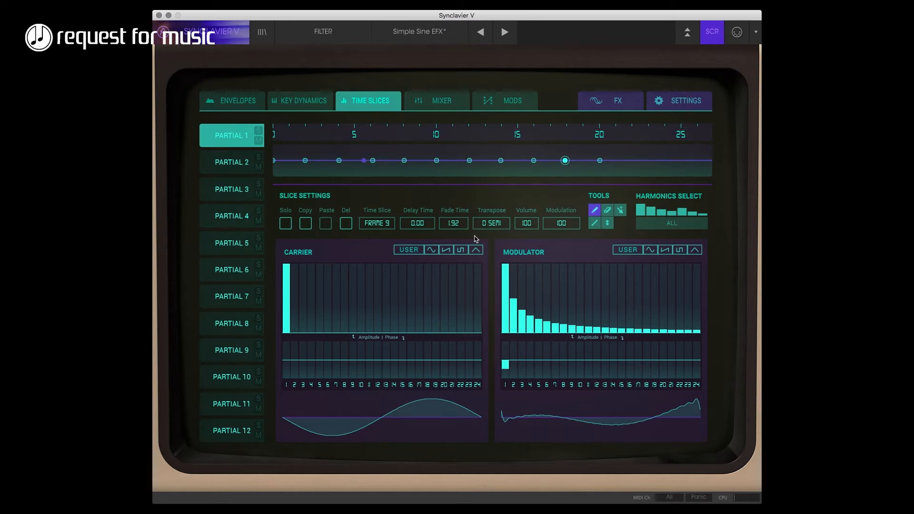
Step: Check the early slices, copy the slice at 2 s again and paste it into the slices at 6, 10, 14 and 18 s
click(339, 161)
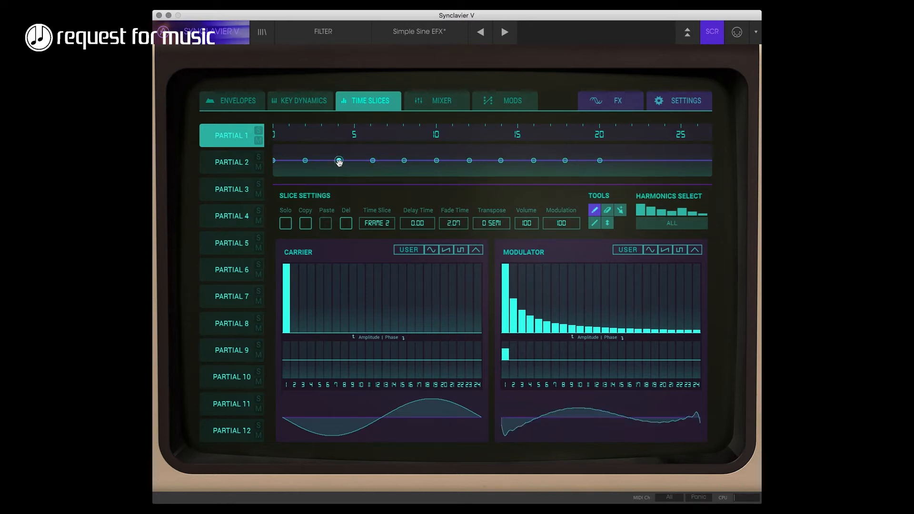
click(373, 160)
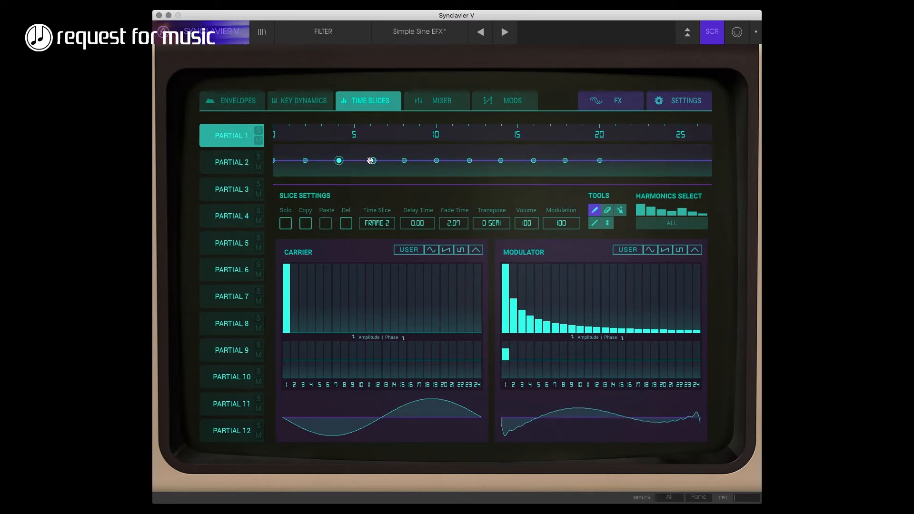
click(305, 161)
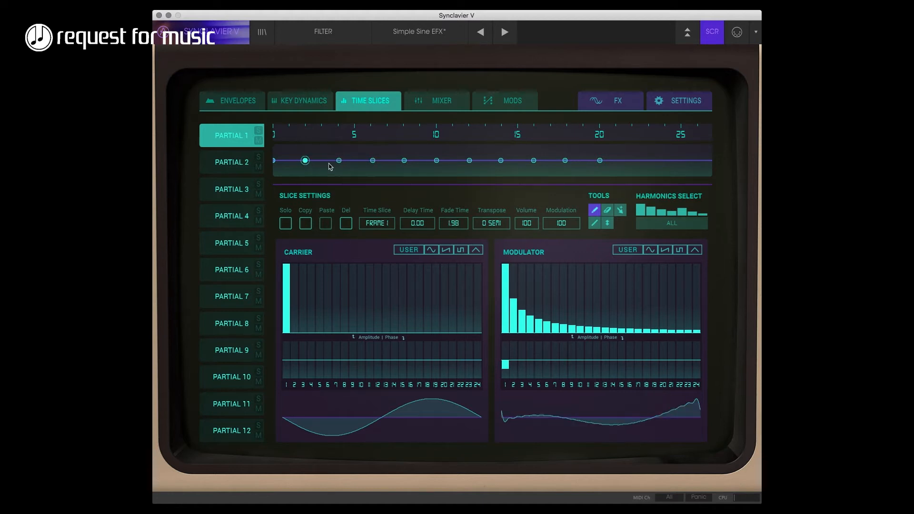
click(373, 160)
click(305, 161)
click(306, 220)
click(372, 160)
click(326, 223)
click(437, 161)
click(501, 161)
click(564, 161)
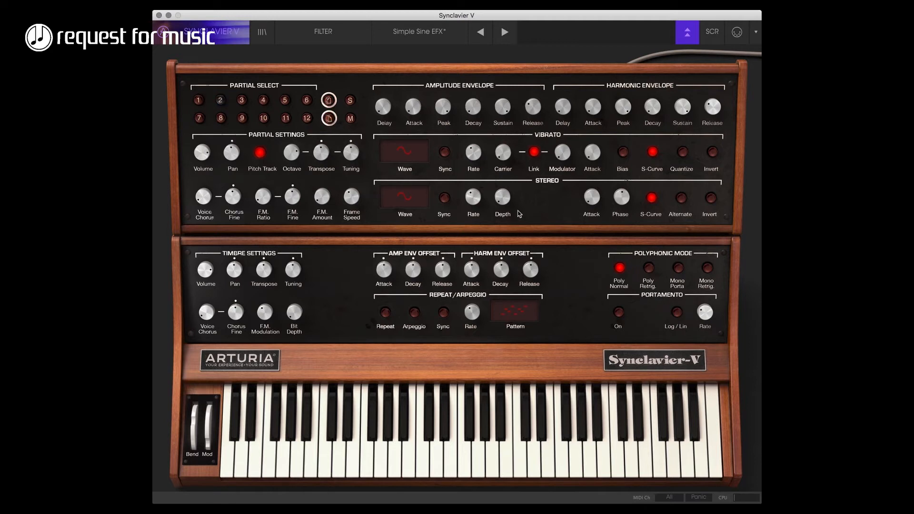
Step: Delete every added time slice from Partial 2 and set its modulator's first-harmonic phase to zero
click(713, 33)
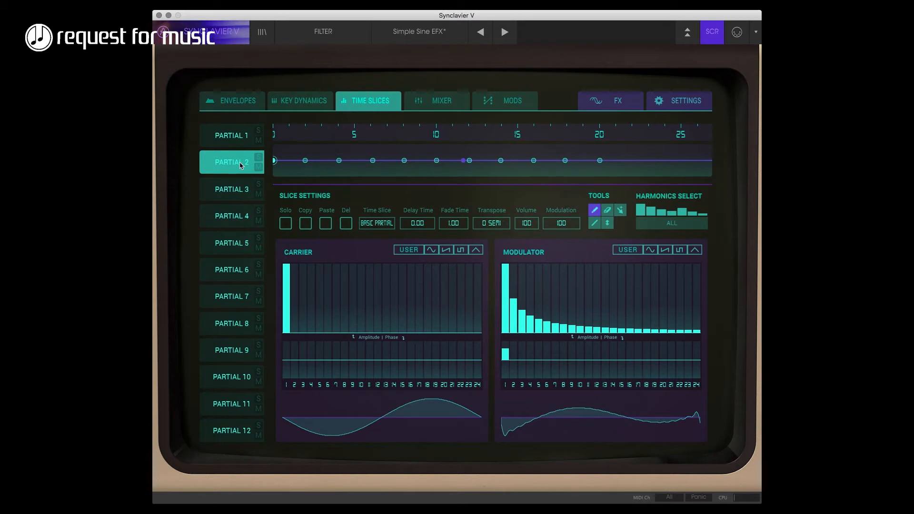
click(600, 160)
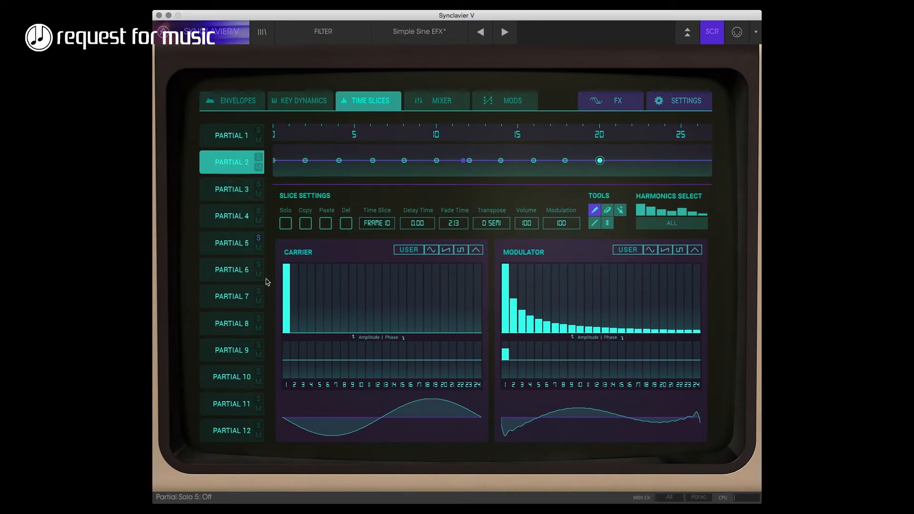
click(347, 223)
click(346, 224)
click(346, 223)
click(346, 223)
click(346, 223)
click(346, 223)
click(346, 223)
click(346, 224)
click(346, 224)
click(346, 224)
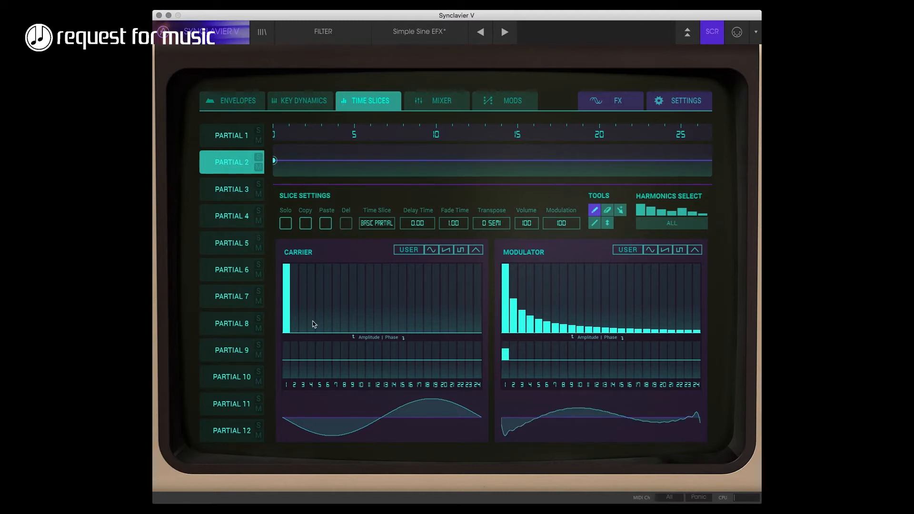
drag(507, 363, 507, 359)
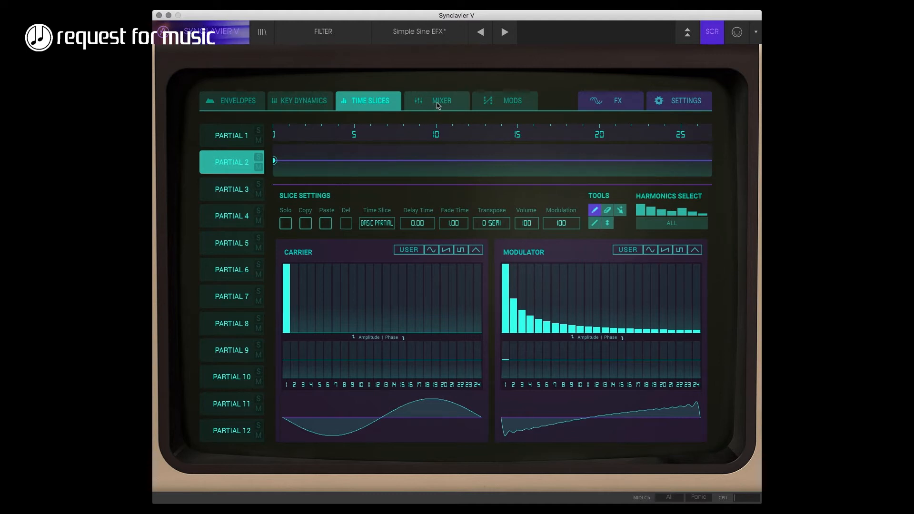
Step: Detune Partial 1 slightly down in the mixer, and pan Partial 1 slightly left and Partial 2 slightly right
click(438, 106)
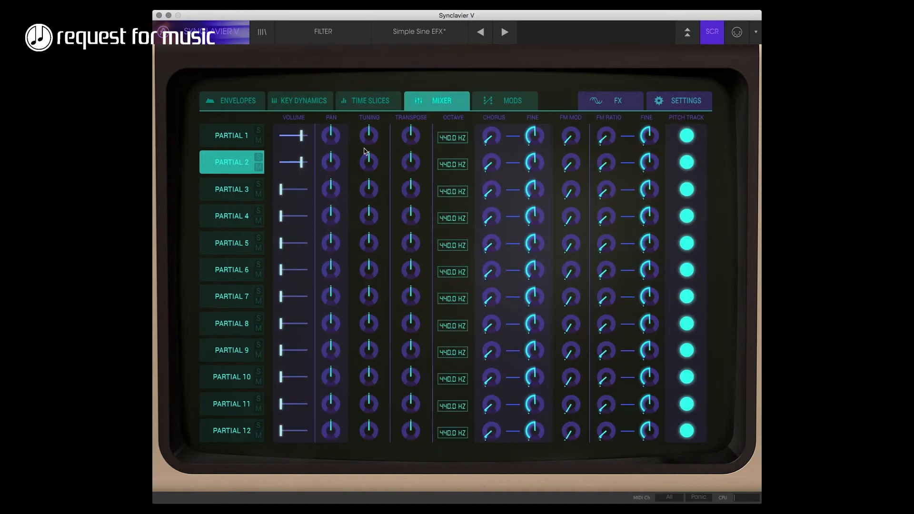
drag(366, 136, 370, 160)
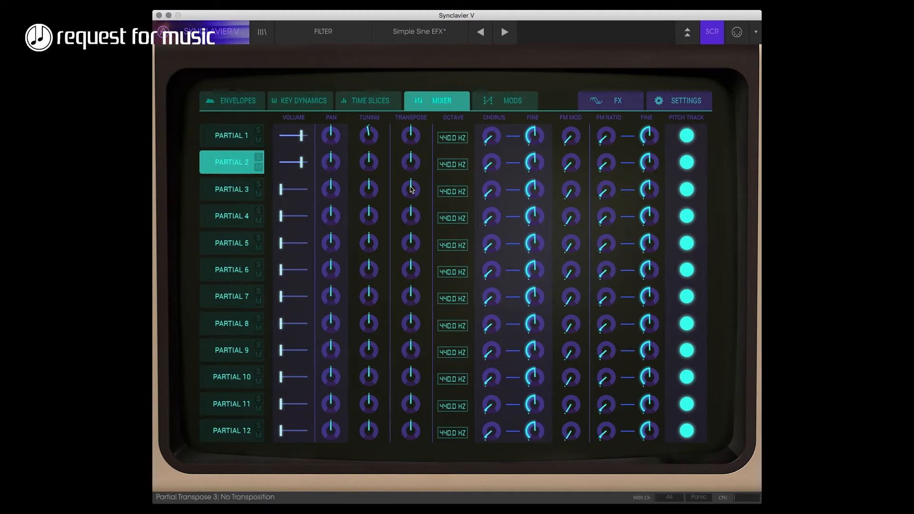
drag(332, 136, 330, 160)
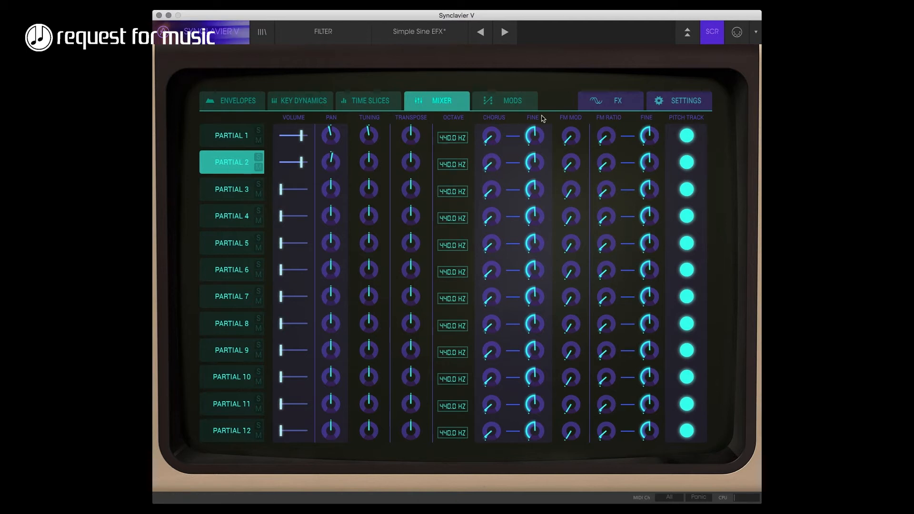
Step: Enable the reverb with its mix at roughly one third wet and the delay with a slight wet mix
click(611, 104)
drag(665, 212, 664, 183)
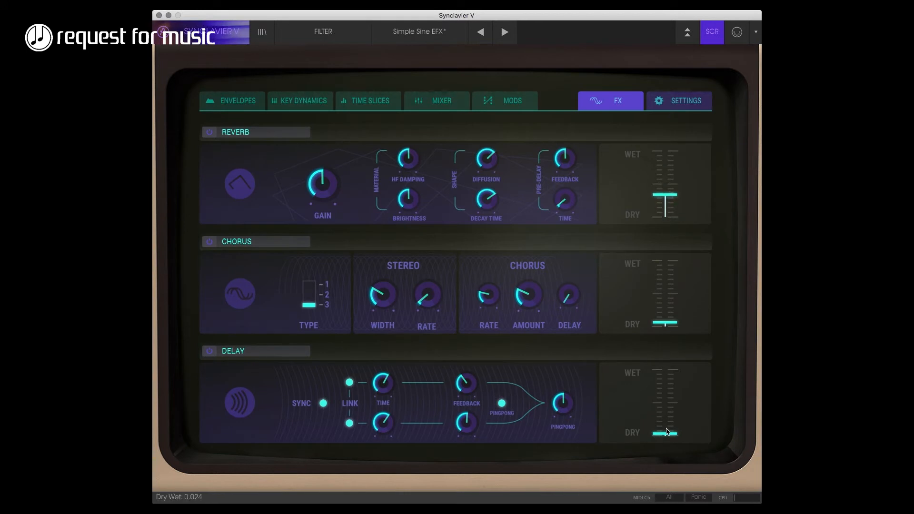
drag(667, 432, 668, 426)
click(209, 131)
click(209, 351)
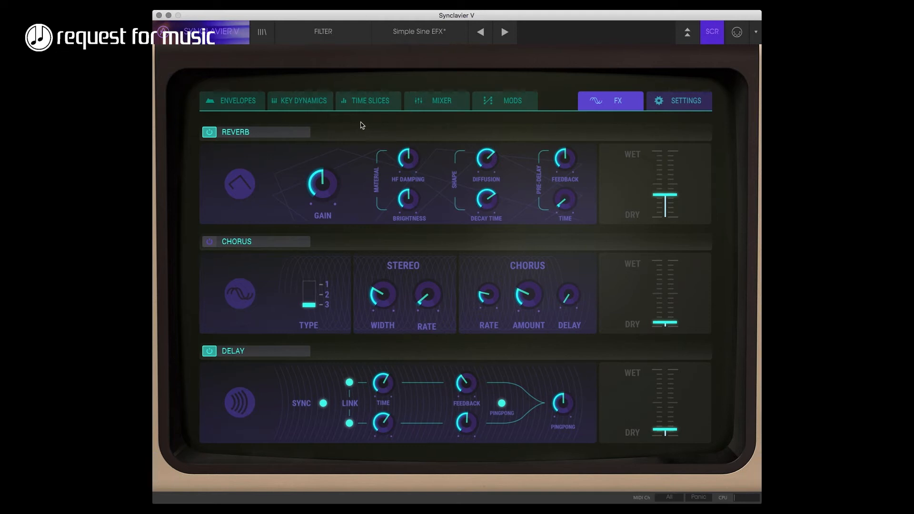
Step: Shape Partial 1's harmonic envelope with sustain 0, decay 1.65 and attack 0.094
click(241, 101)
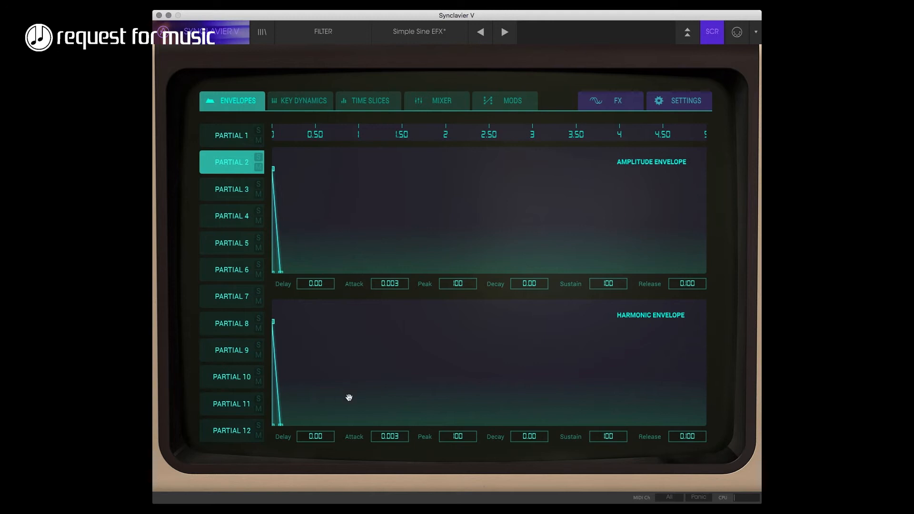
click(233, 136)
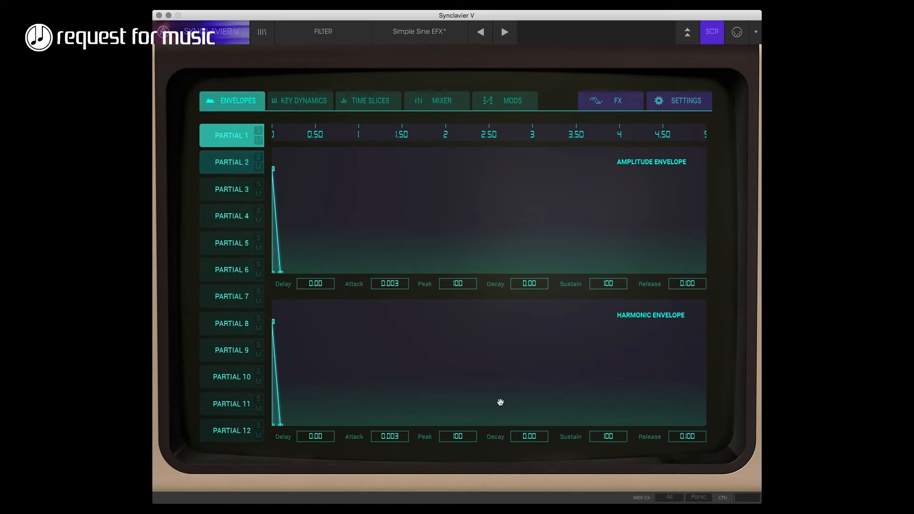
drag(608, 437, 607, 500)
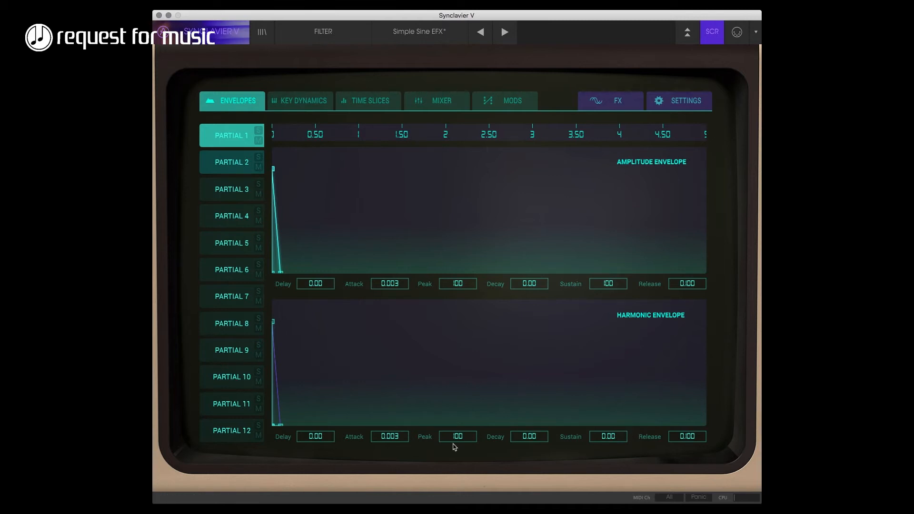
drag(517, 437, 531, 349)
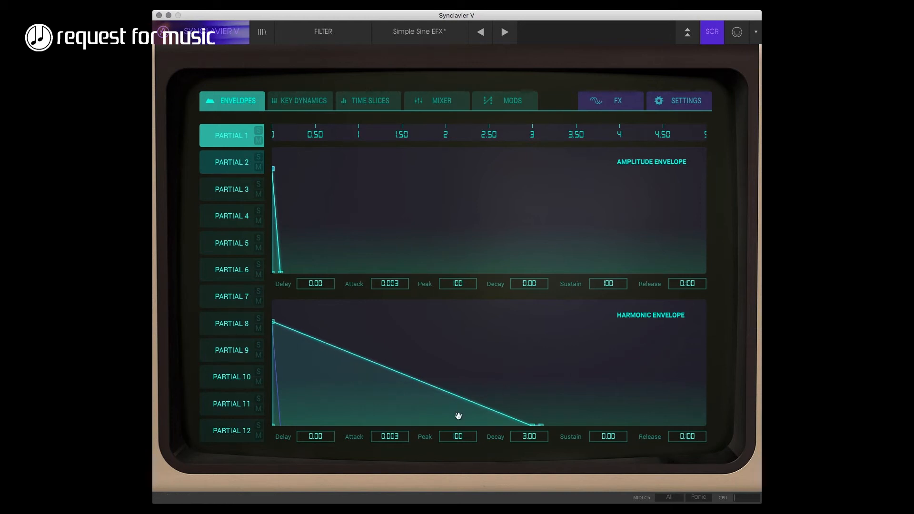
drag(534, 432, 528, 434)
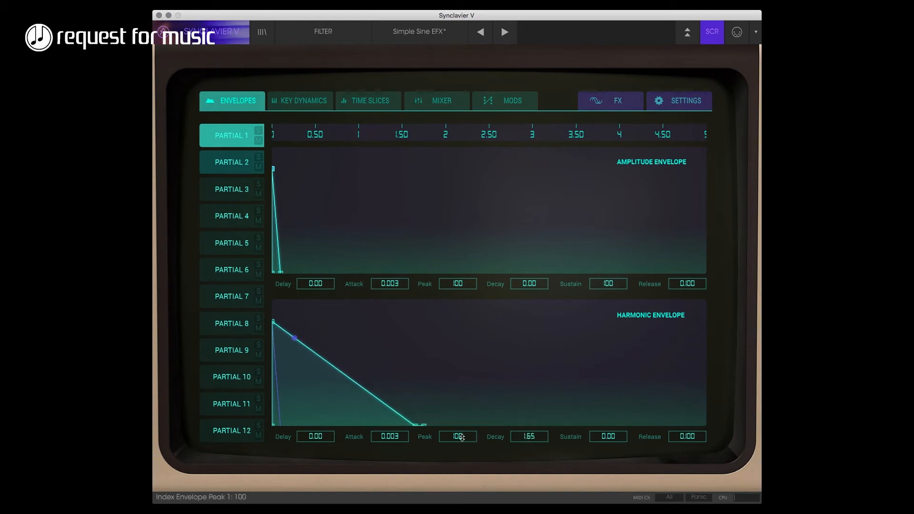
drag(388, 434, 408, 405)
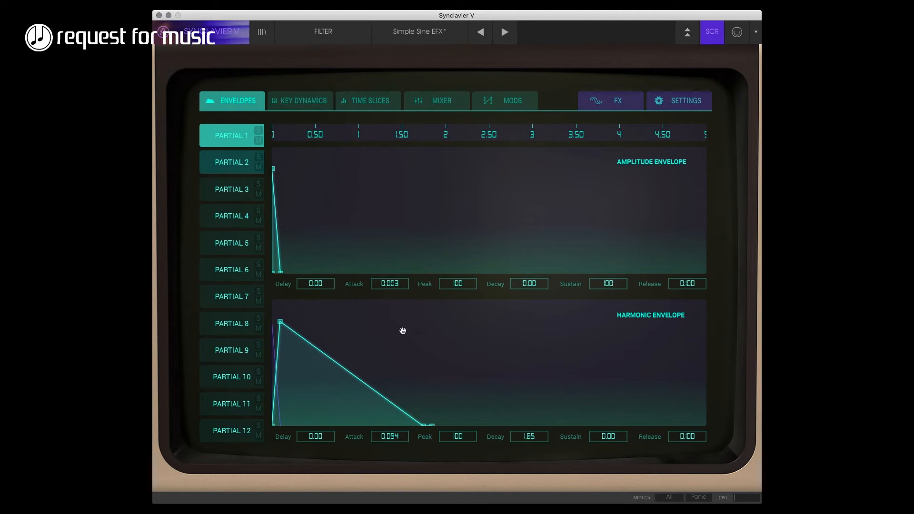
Step: Assign the mod wheel as source and Tuning as destination in modulation slot 9
click(510, 101)
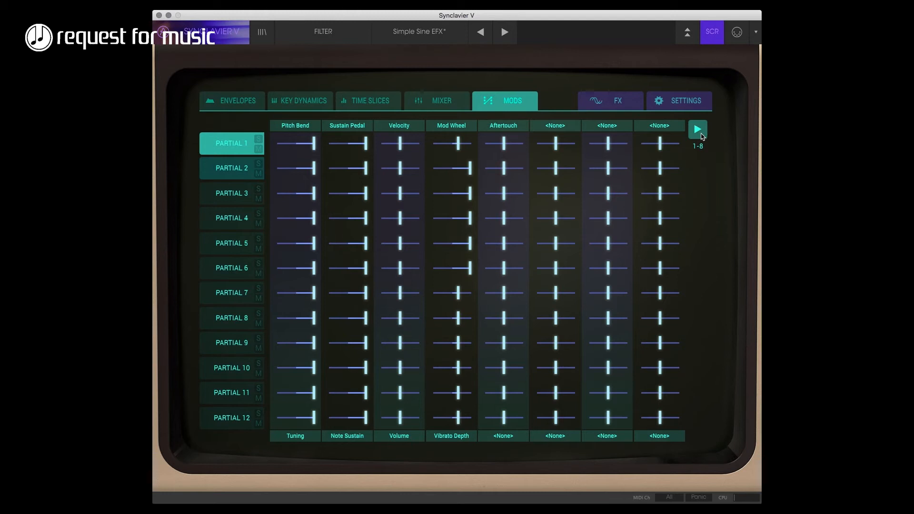
click(698, 131)
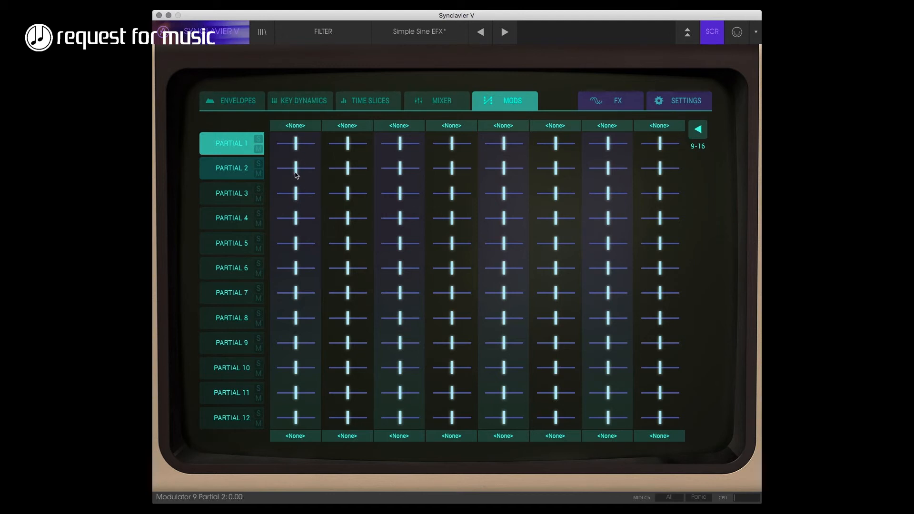
click(295, 126)
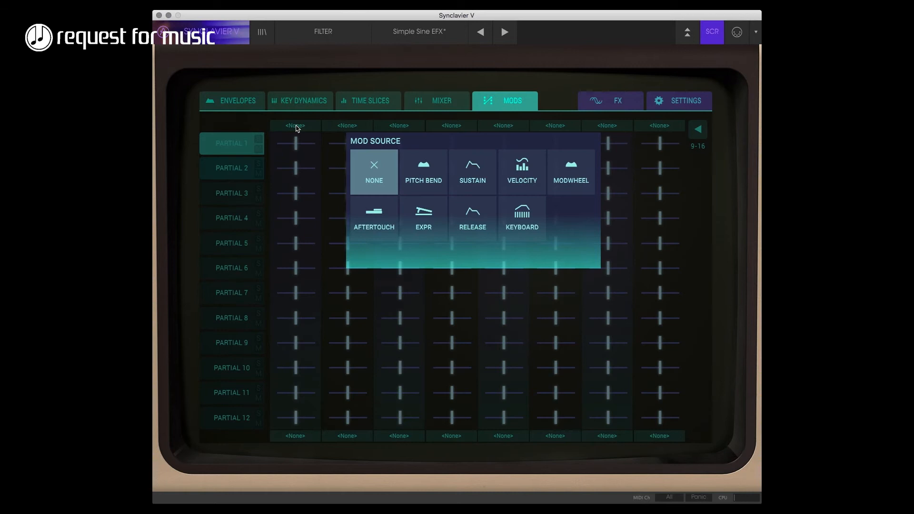
click(560, 166)
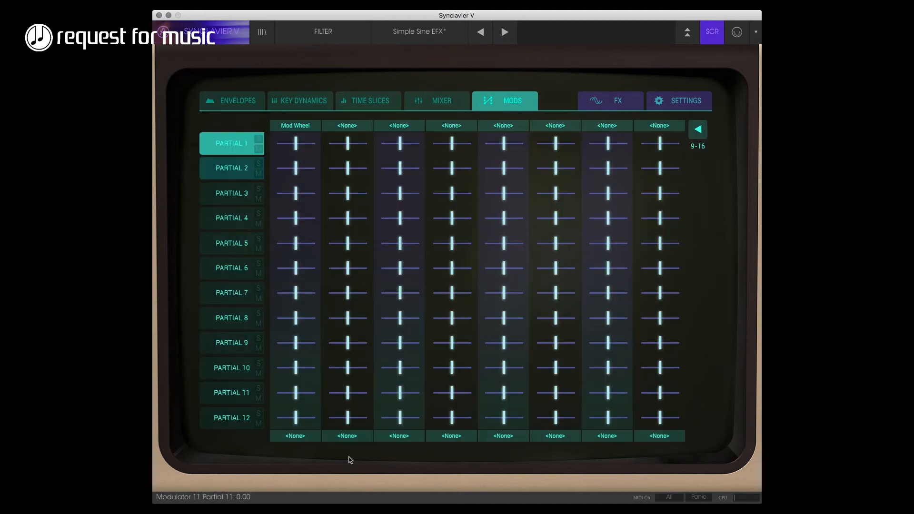
click(294, 436)
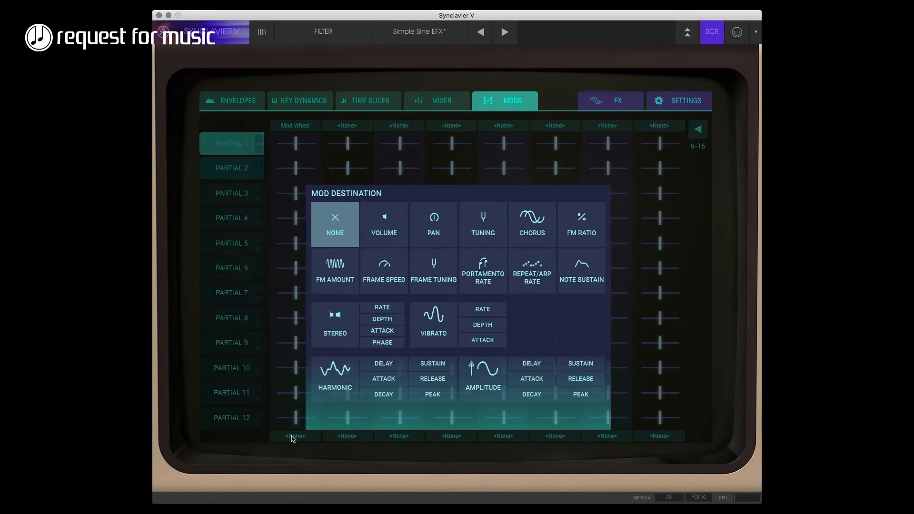
click(473, 230)
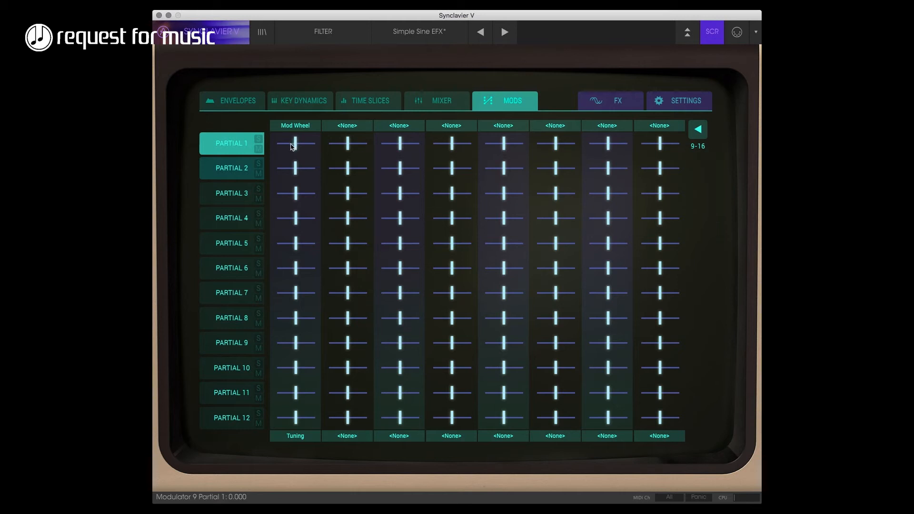
Step: Set slot 9's Tuning modulation slightly negative for Partial 1 and to 0.001 for Partial 2
drag(290, 147, 291, 149)
click(245, 169)
drag(293, 170, 295, 170)
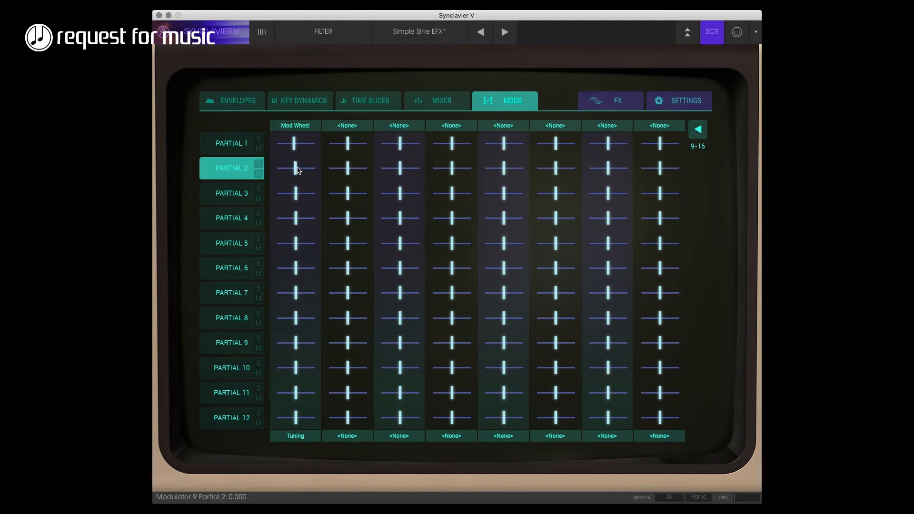
drag(298, 167, 302, 172)
Step: Set the mod wheel's Vibrato Depth modulation to zero for Partials 1 and 2
click(697, 131)
drag(454, 146, 444, 149)
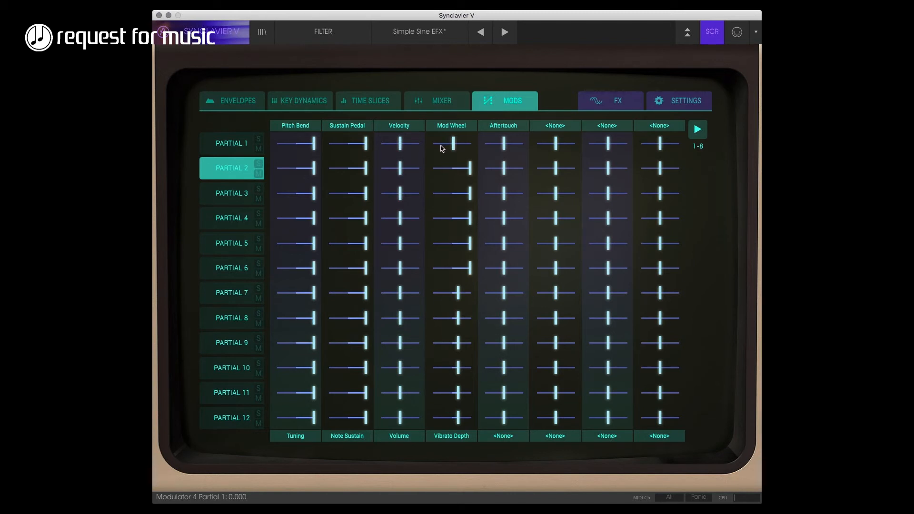
drag(470, 172, 413, 174)
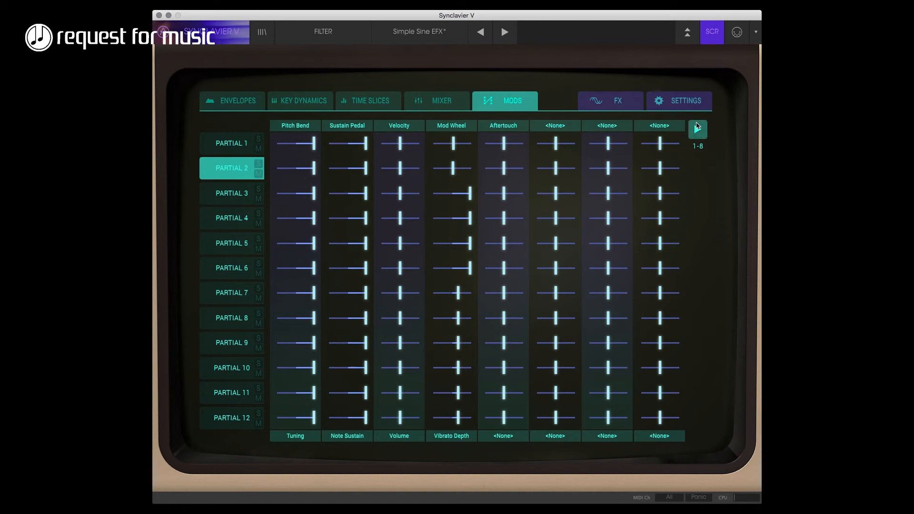
Step: Route the mod wheel to Chorus in modulation slot 10 with small positive amounts for Partials 1 and 2
click(697, 129)
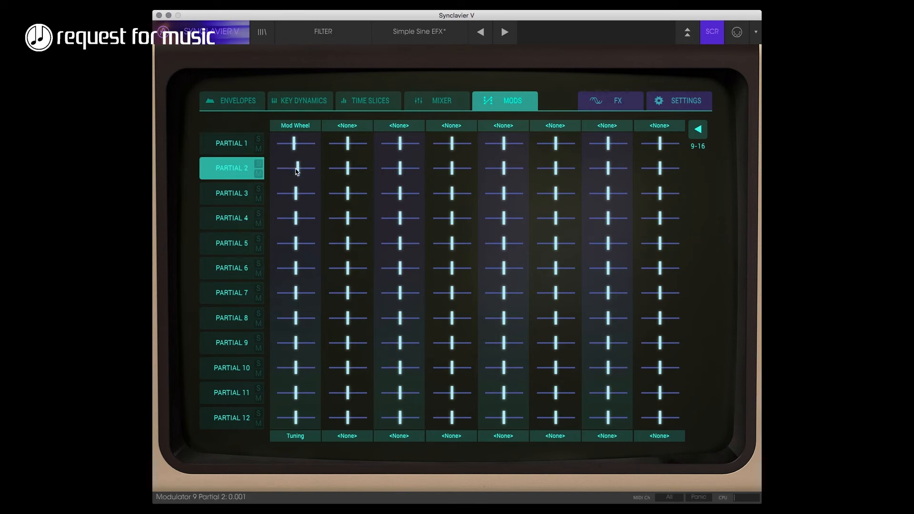
click(355, 126)
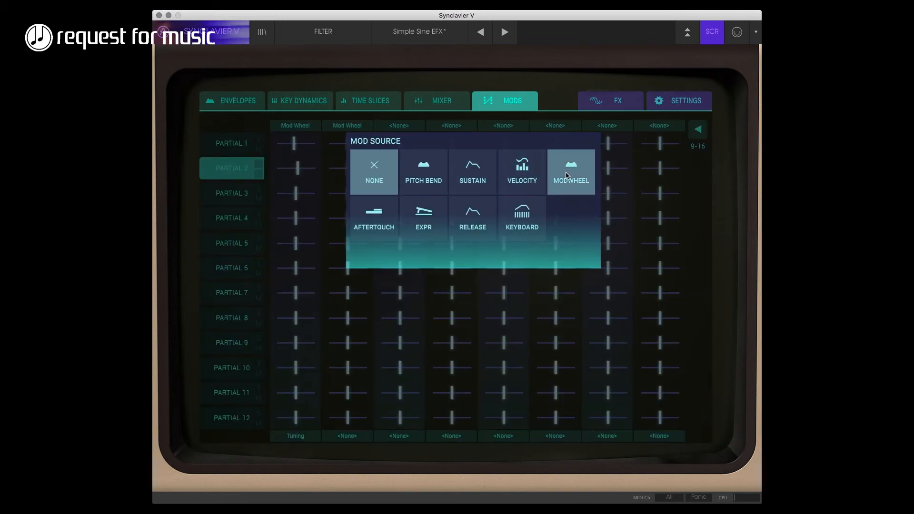
click(570, 172)
click(346, 437)
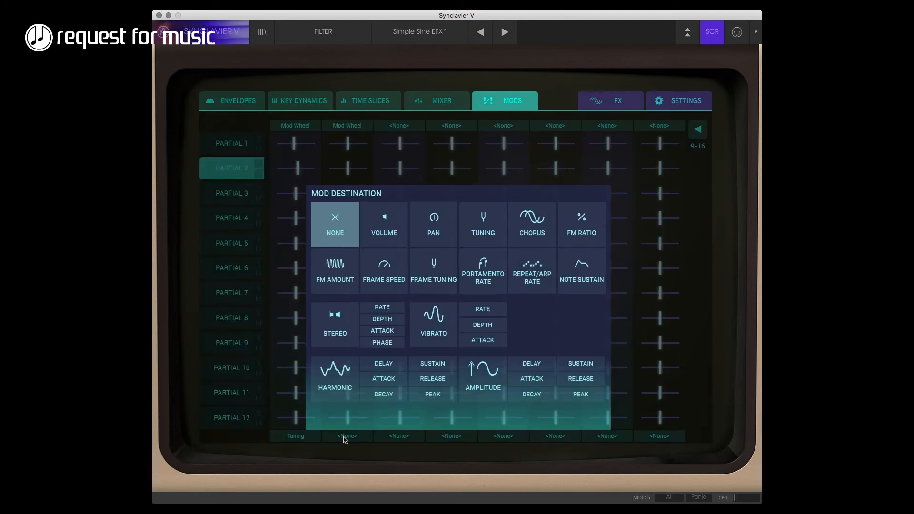
click(537, 227)
drag(349, 142, 367, 167)
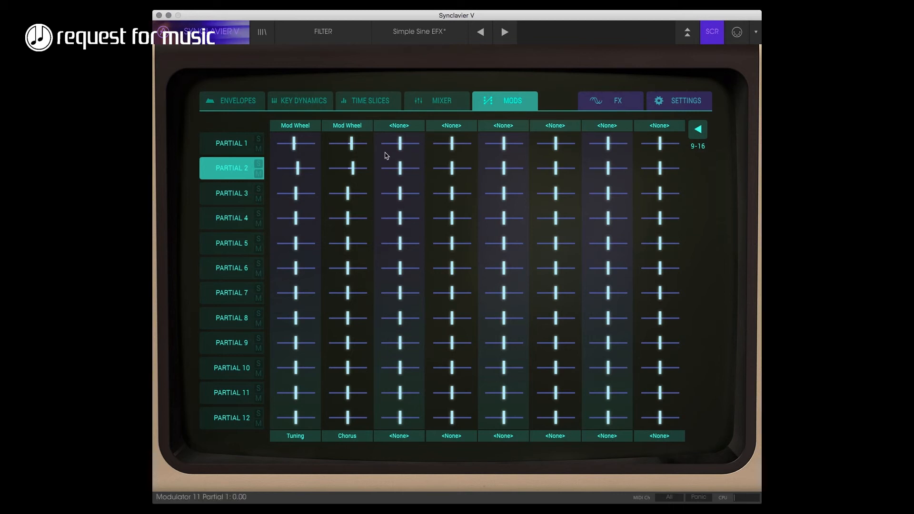
drag(351, 143, 345, 175)
Step: Route the mod wheel to FM Amount in modulation slot 11 with moderate positive amounts for Partials 1 and 2
click(405, 125)
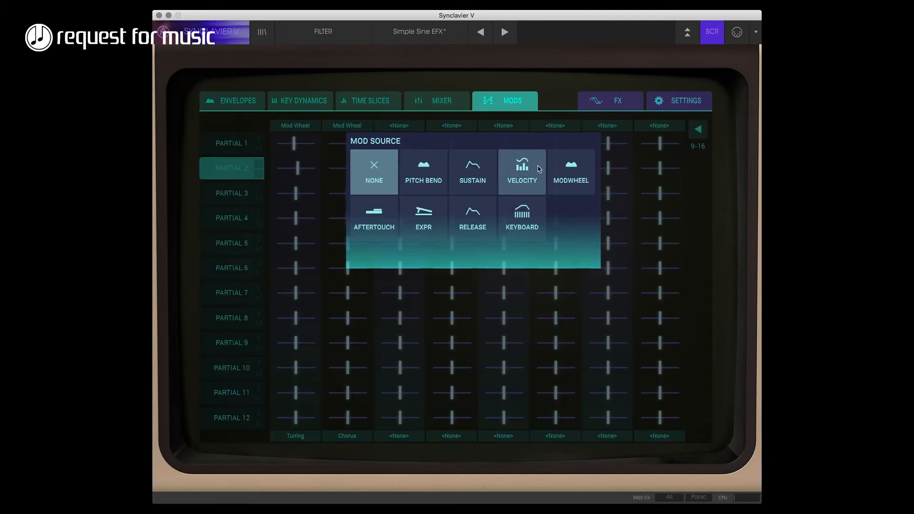
click(571, 172)
click(403, 436)
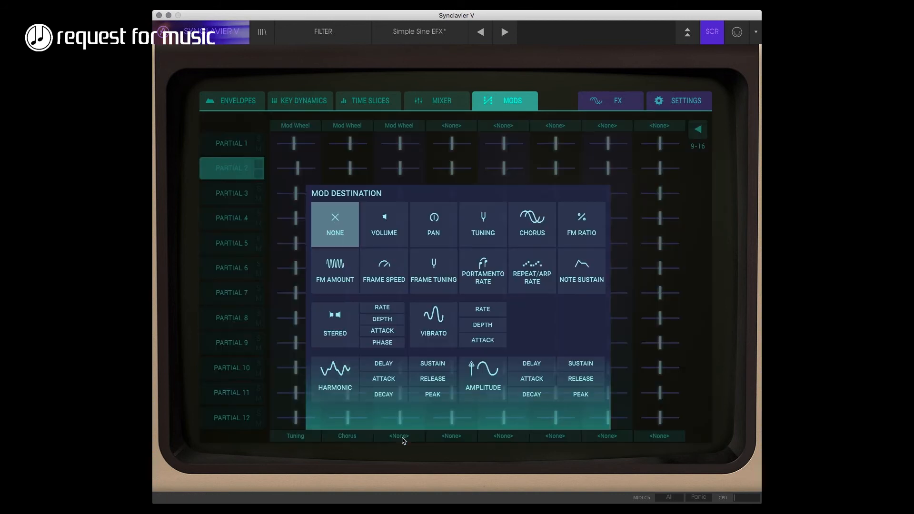
click(335, 278)
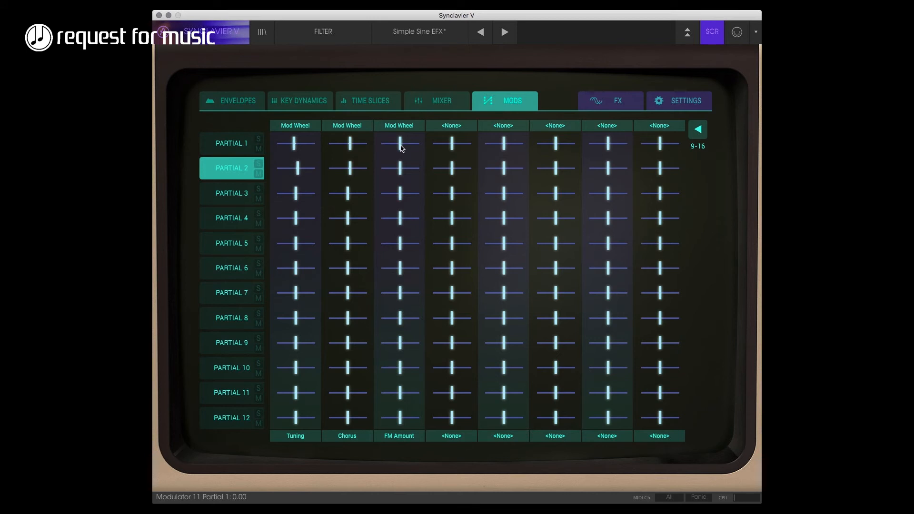
drag(402, 148, 428, 164)
Step: Route the mod wheel to Stereo Depth in modulation slot 12 and fine-tune Partial 2's FM Amount modulation
click(450, 127)
click(562, 179)
drag(408, 171, 407, 171)
click(453, 436)
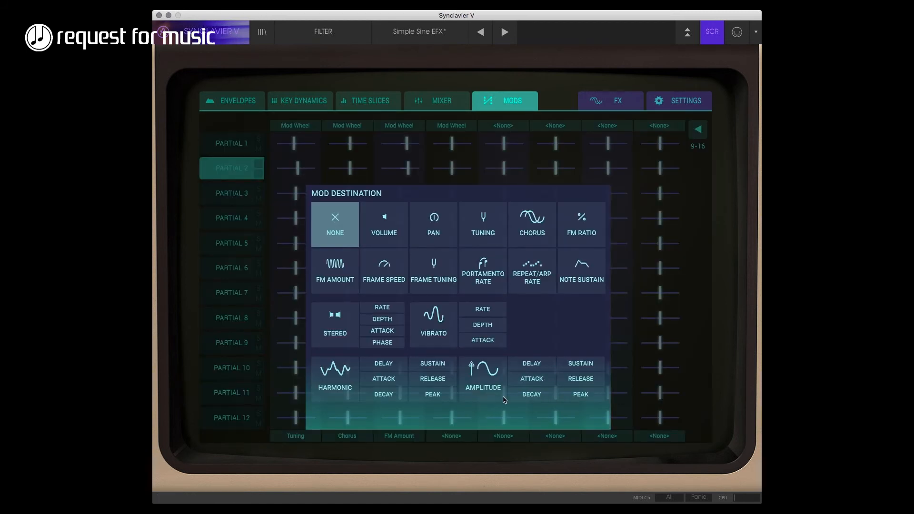
click(385, 320)
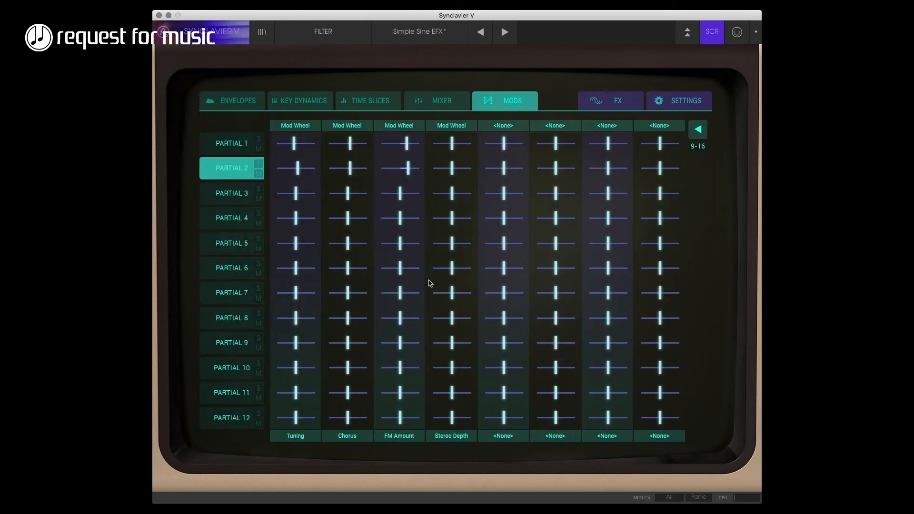
Step: Lower Partial 2's stereo rate on the front panel and return to the modulation matrix
click(715, 34)
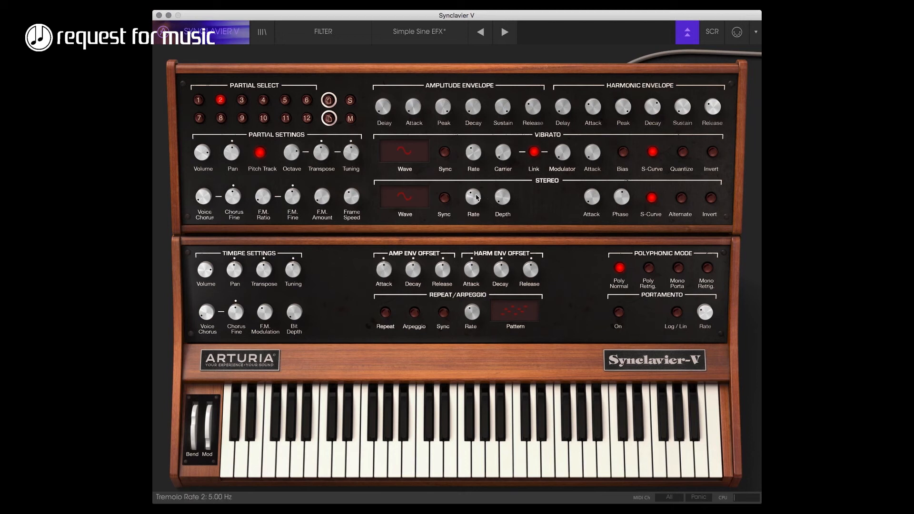
drag(476, 197, 471, 230)
click(717, 37)
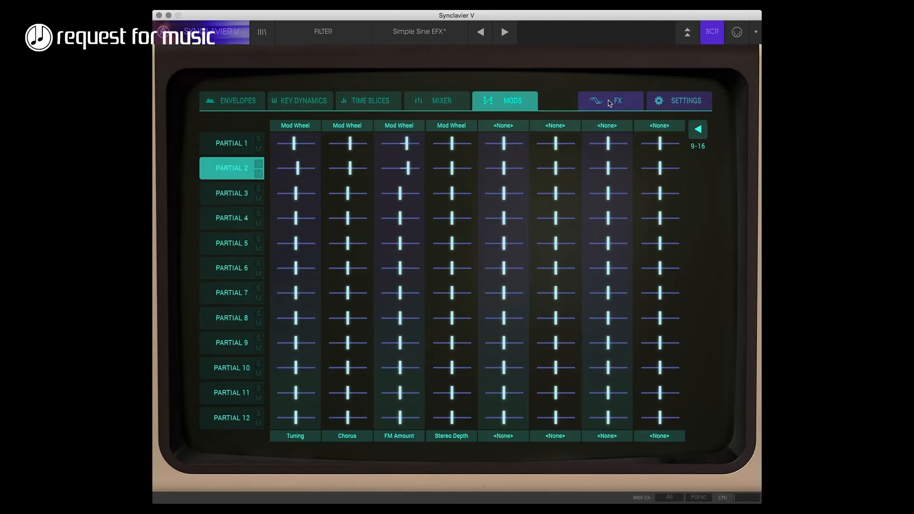
Step: Raise the mod wheel's Stereo Depth amounts strongly for Partials 1 and 2, and lower the stereo rate of both partials
drag(452, 144, 498, 145)
drag(457, 168, 506, 170)
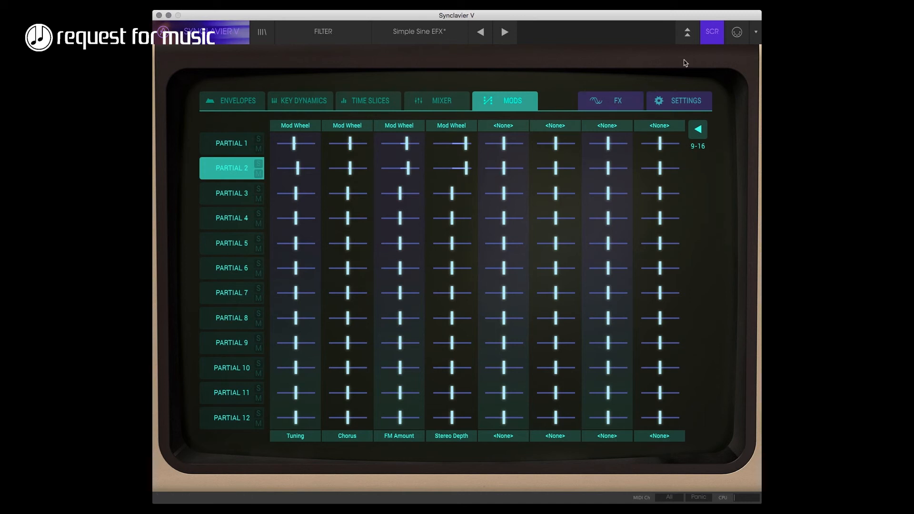
click(713, 39)
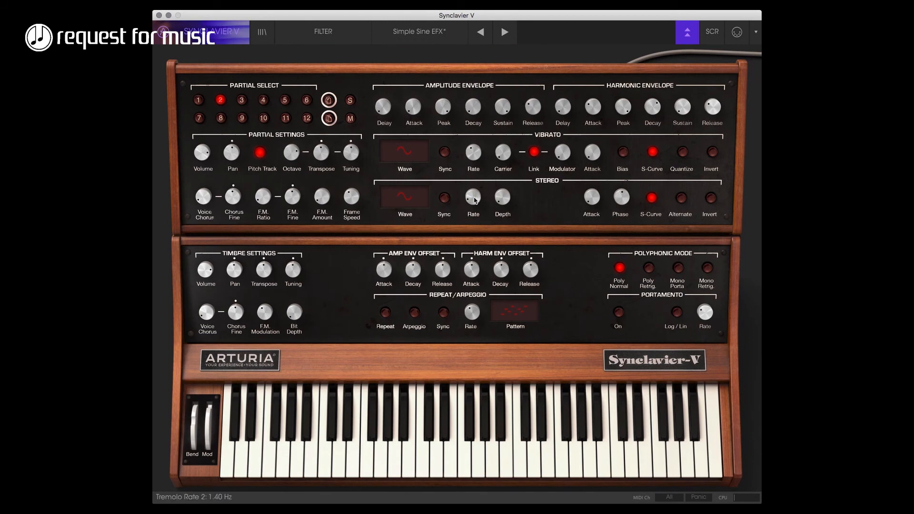
drag(474, 202, 475, 207)
click(201, 102)
drag(468, 198, 473, 216)
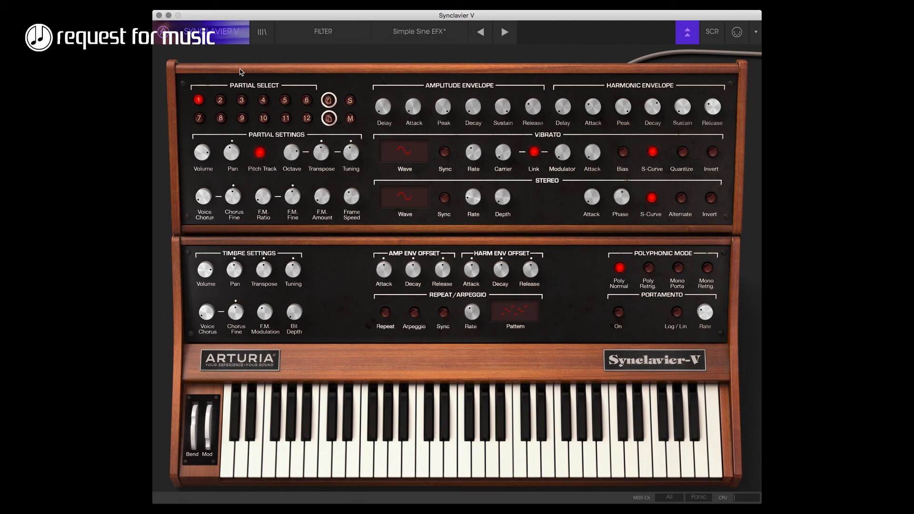
Step: Shorten Partial 1's harmonic envelope attack to 0.020
click(712, 32)
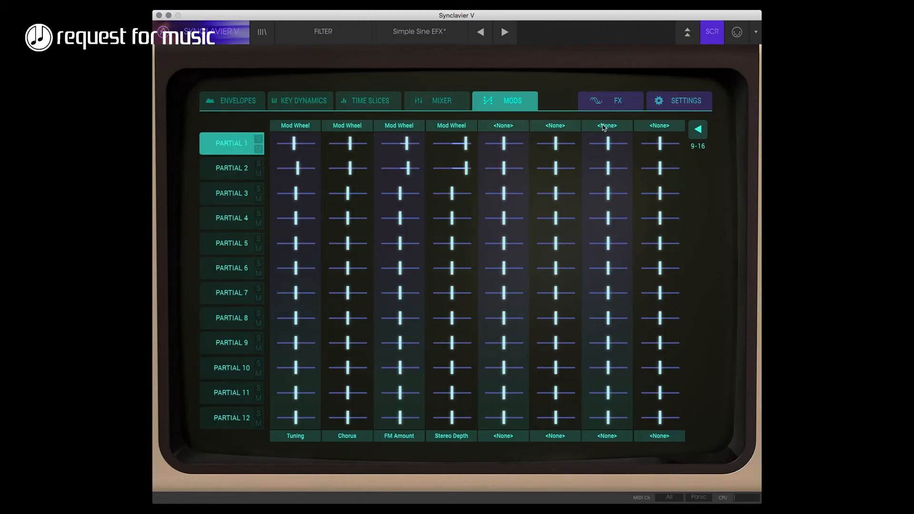
click(233, 101)
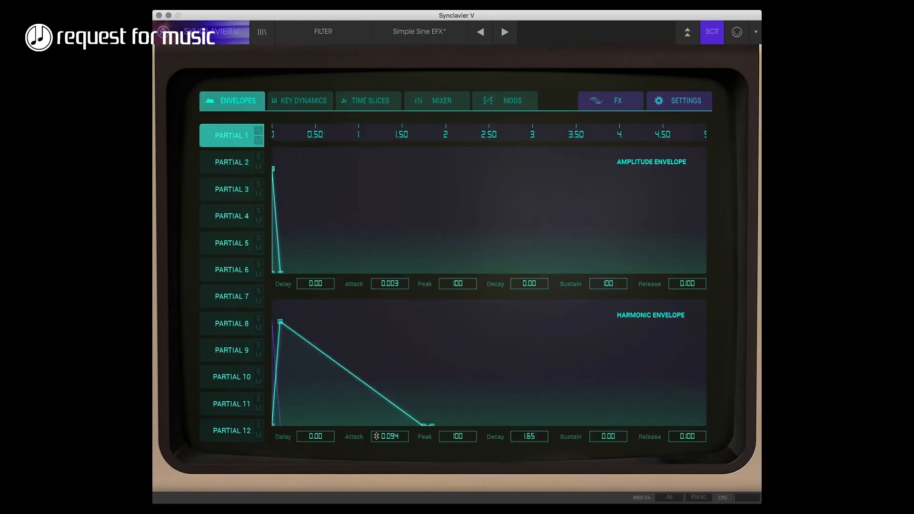
drag(390, 436, 391, 462)
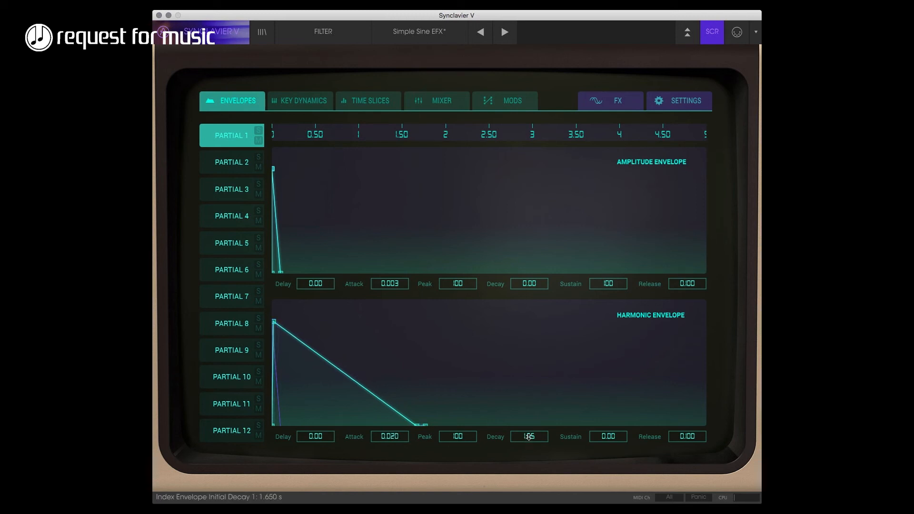
Step: Try shorter decays and a raised sustain on Partial 1's harmonic envelope, and return them to decay 1.65 and sustain 0.00
drag(528, 436, 529, 461)
drag(622, 435, 608, 380)
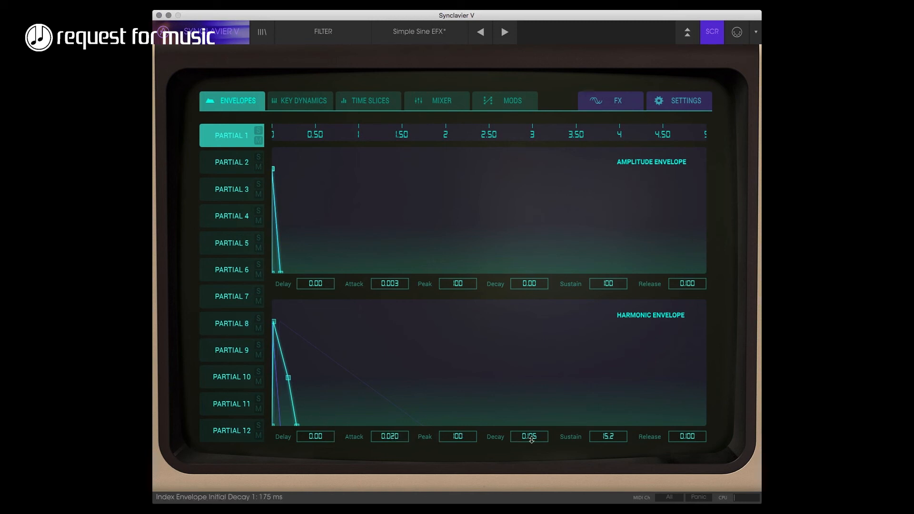
drag(532, 439, 538, 410)
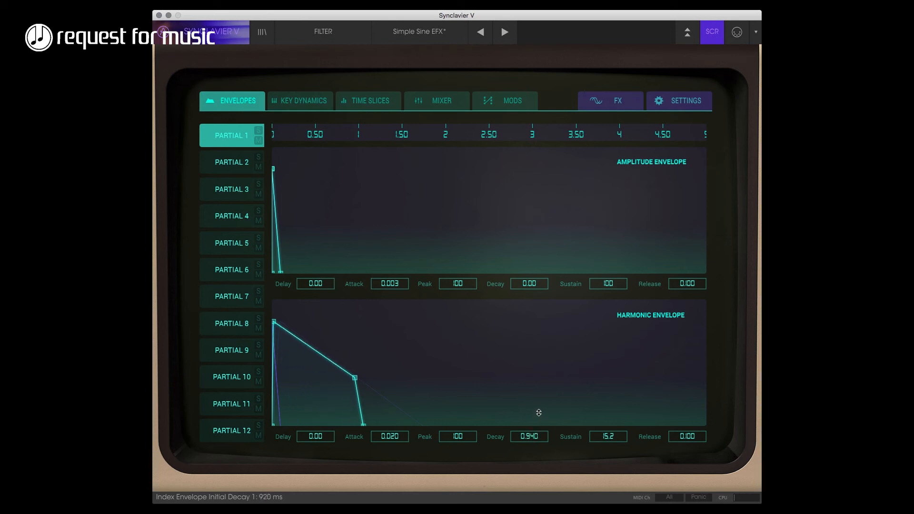
drag(613, 434, 618, 481)
drag(537, 445, 531, 430)
Step: Edit Partials 1 and 2 together, setting Partial 1's harmonic attack to 0.00, decay 0.300 and sustain 21.5, and deny the Acrobat Updater connection
click(233, 168)
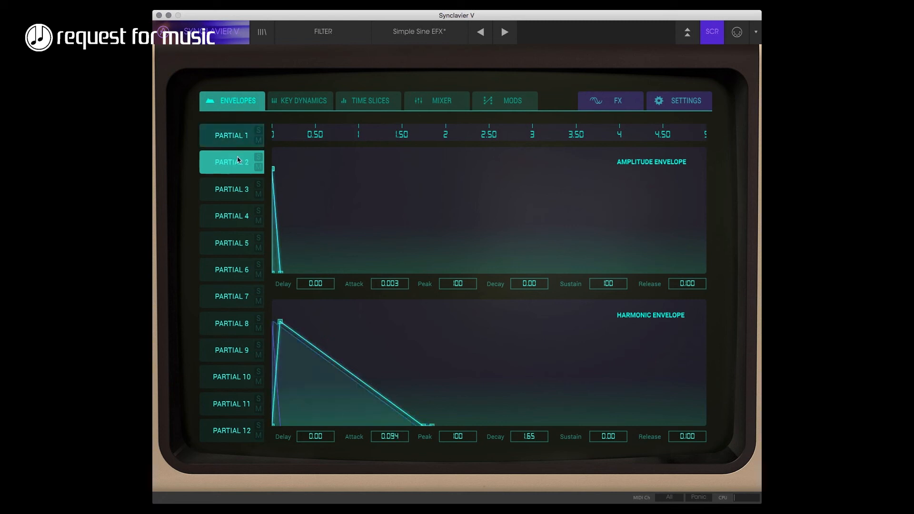
click(233, 142)
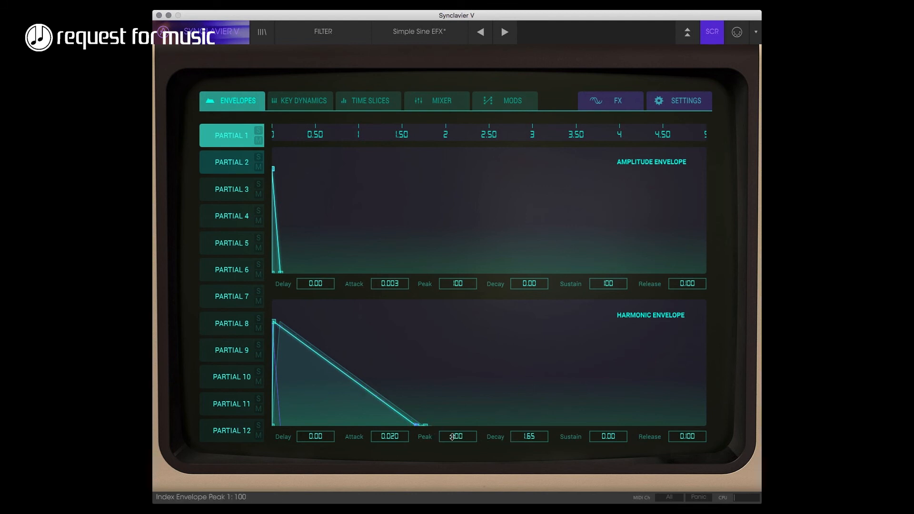
drag(524, 436, 521, 466)
drag(399, 436, 398, 447)
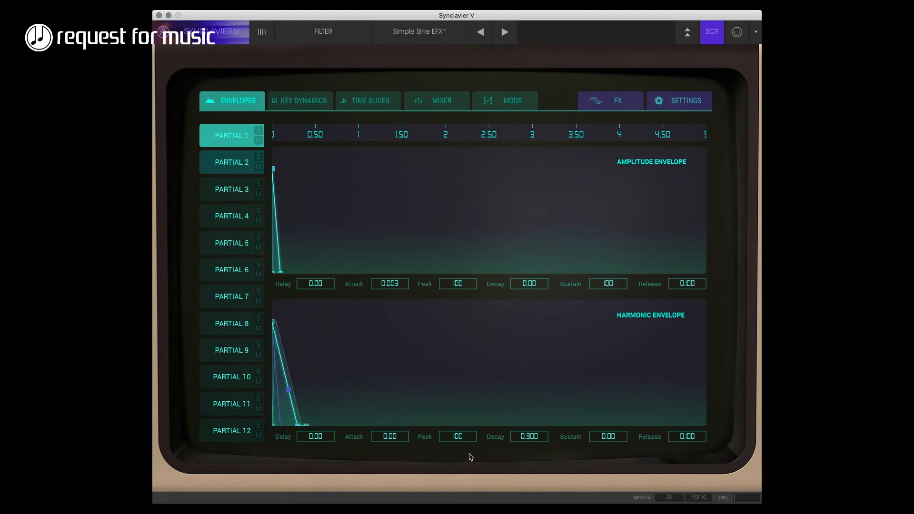
drag(608, 436, 626, 358)
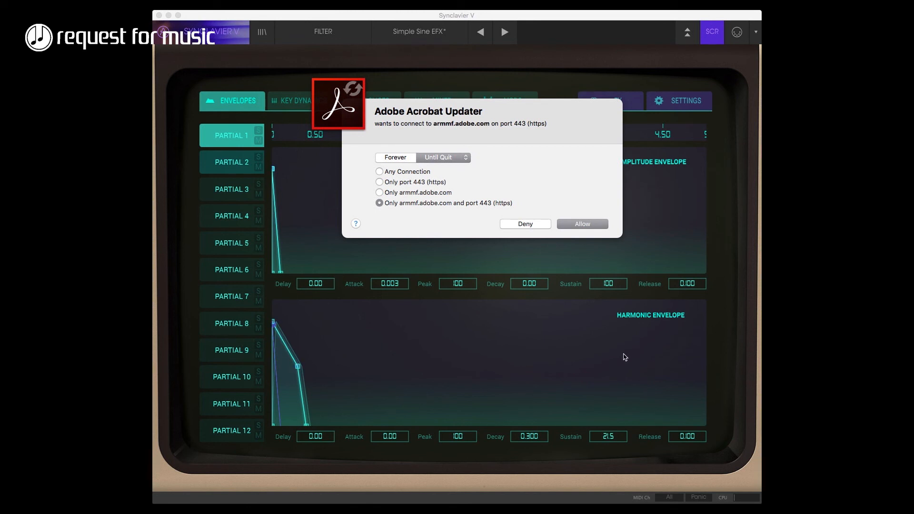
click(539, 227)
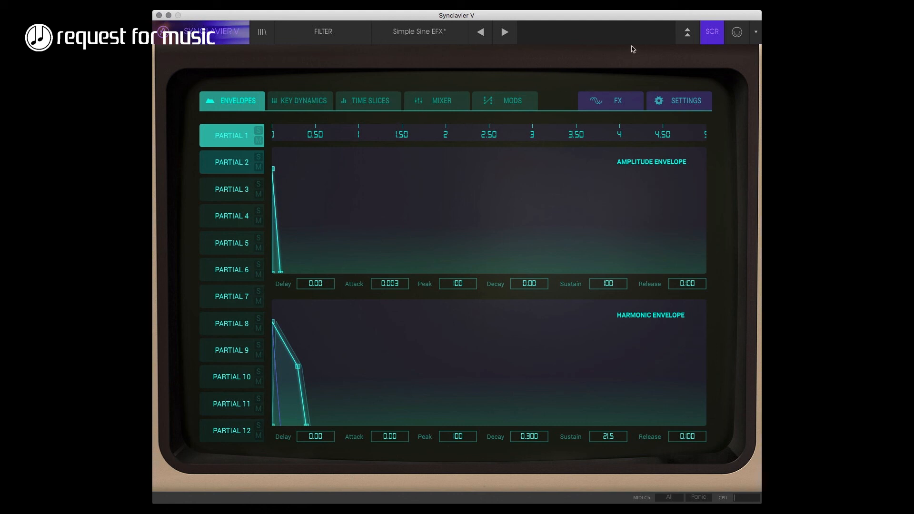
Step: Copy Partials 1 and 2 together and paste them onto Partials 3 and 4
click(708, 33)
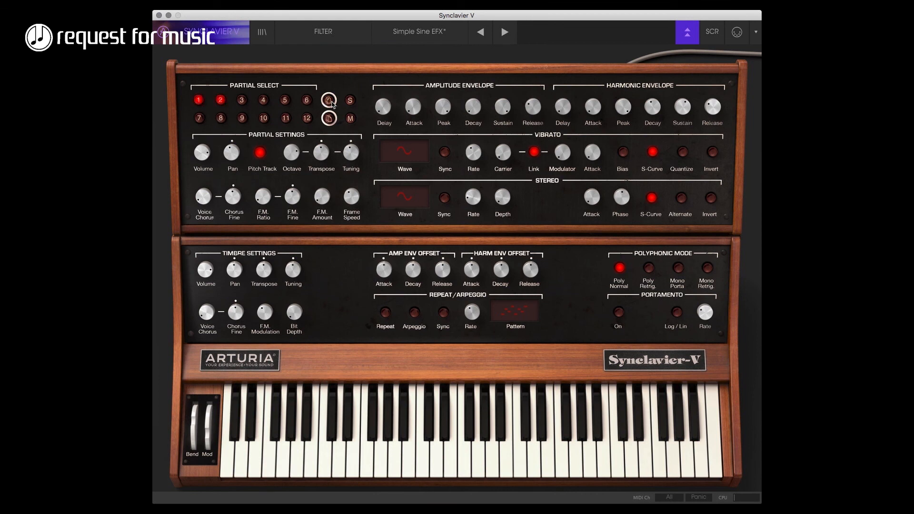
click(241, 101)
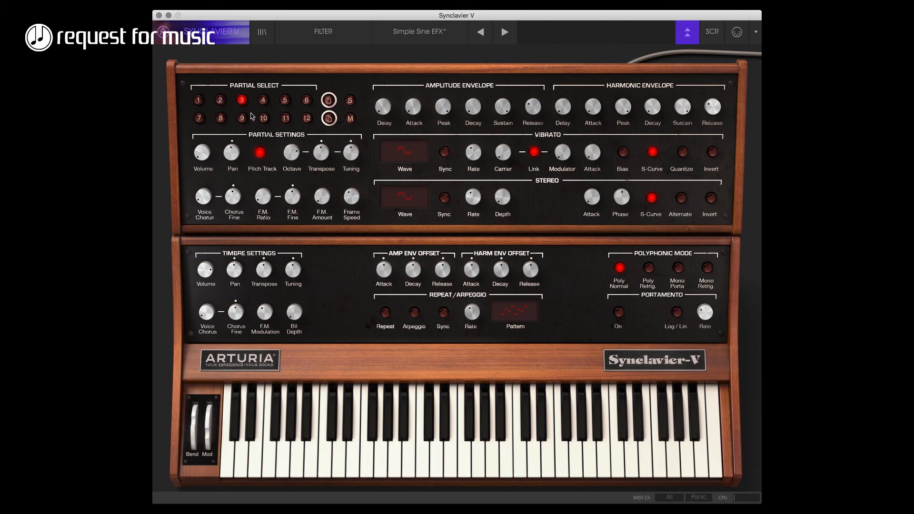
click(332, 118)
Step: Lower the octave of Partials 3 and 4 to 220.0 Hz in the mixer and reduce their volumes slightly
click(712, 31)
click(431, 101)
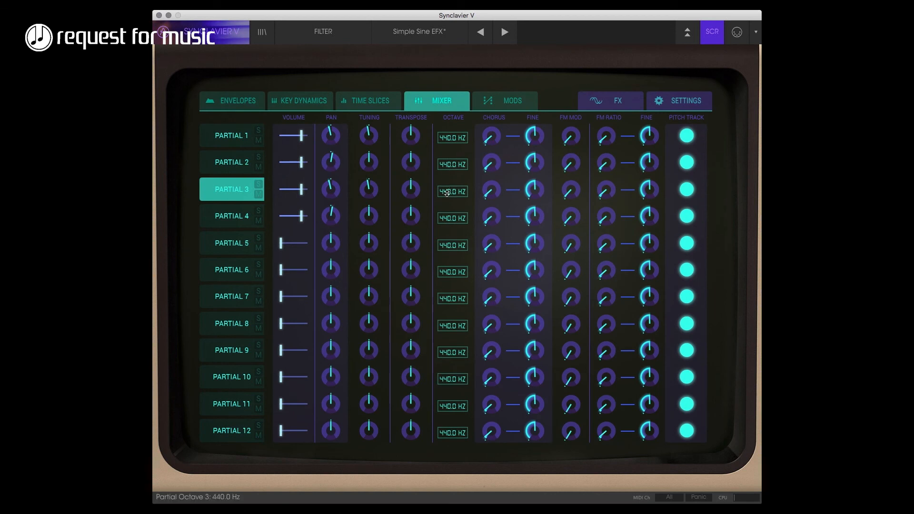
drag(447, 198, 453, 224)
drag(300, 190, 296, 219)
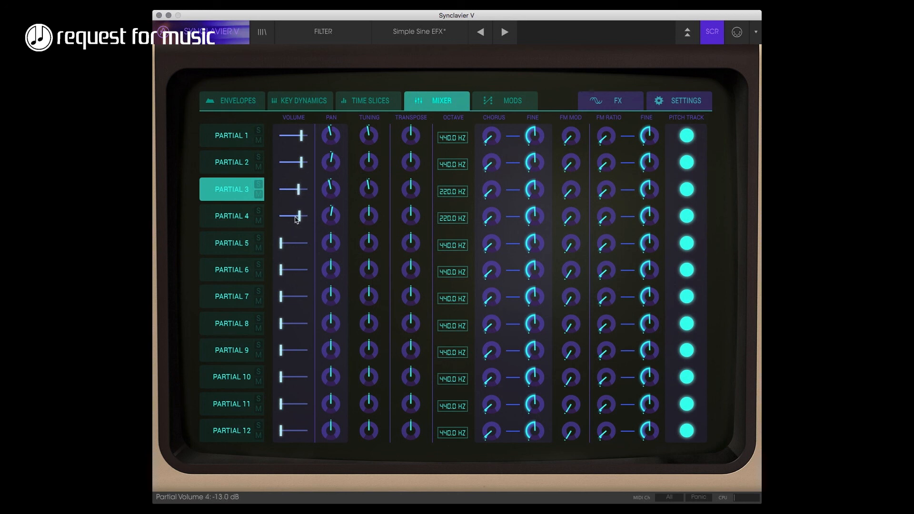
Step: Set mod-wheel amounts for Partials 3 and 4: opposite slight Tuning offsets, small Chorus, moderate FM Amount and strong Stereo Depth
click(509, 104)
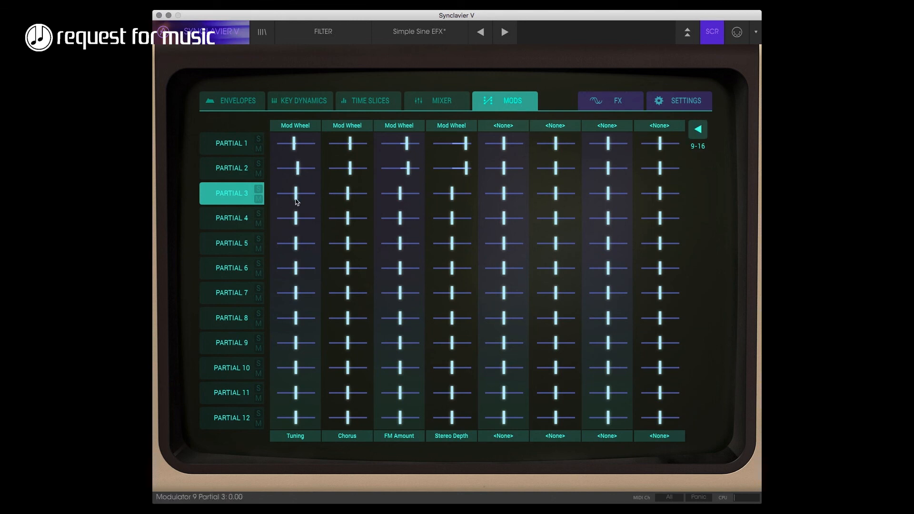
drag(296, 205, 294, 205)
drag(294, 222, 299, 222)
drag(348, 195, 349, 218)
drag(401, 196, 496, 194)
drag(461, 219, 495, 214)
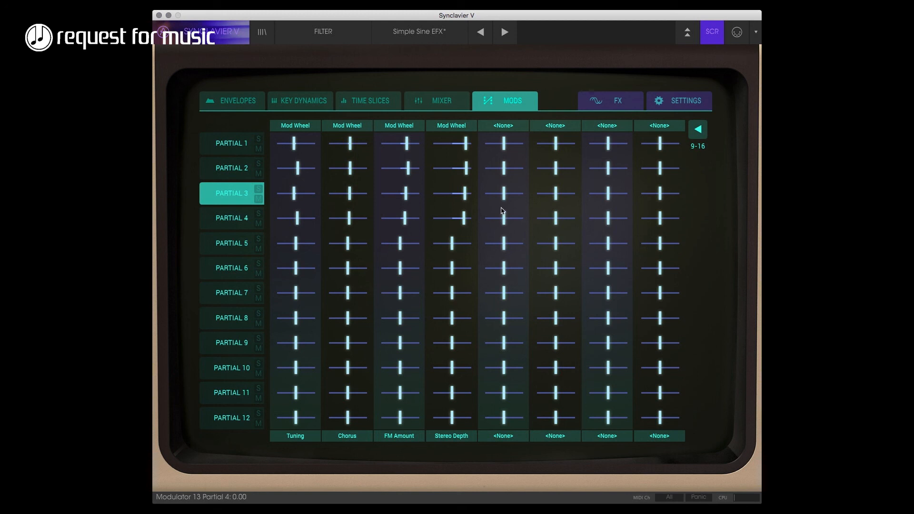
Step: Remove the mod wheel's Vibrato Depth modulation from Partials 3 and 4 in modulation slot 4
click(698, 129)
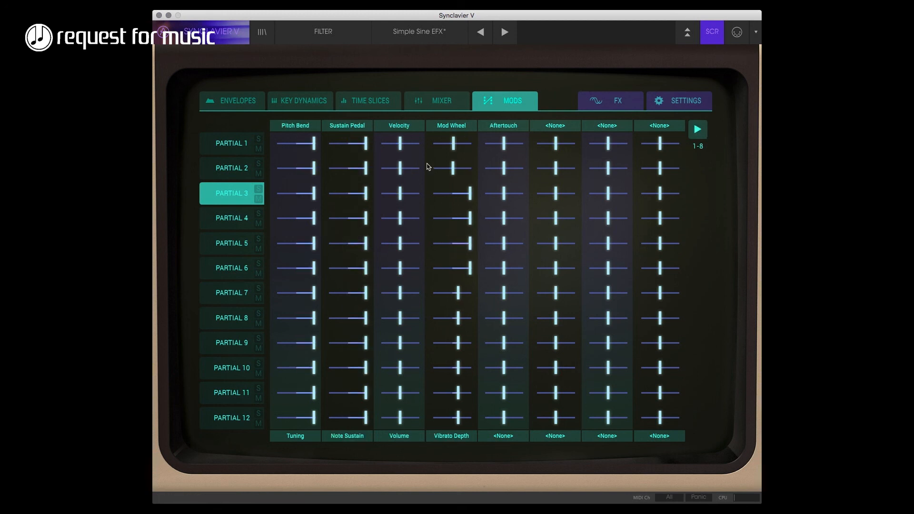
drag(470, 194, 453, 195)
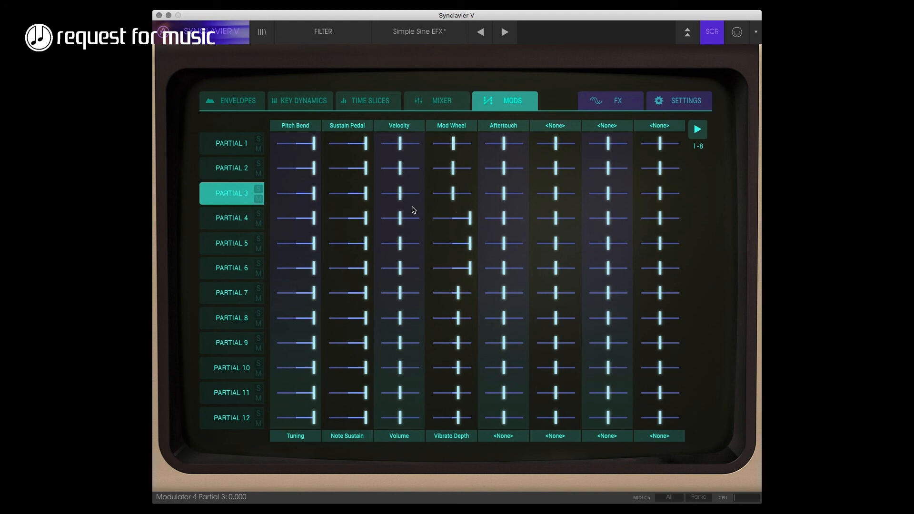
drag(471, 223, 414, 228)
Step: Reshape the harmonic envelope of Partials 3 and 4, with Partial 3's attack at 0.041, decay 5.60 and sustain 16.8
click(233, 101)
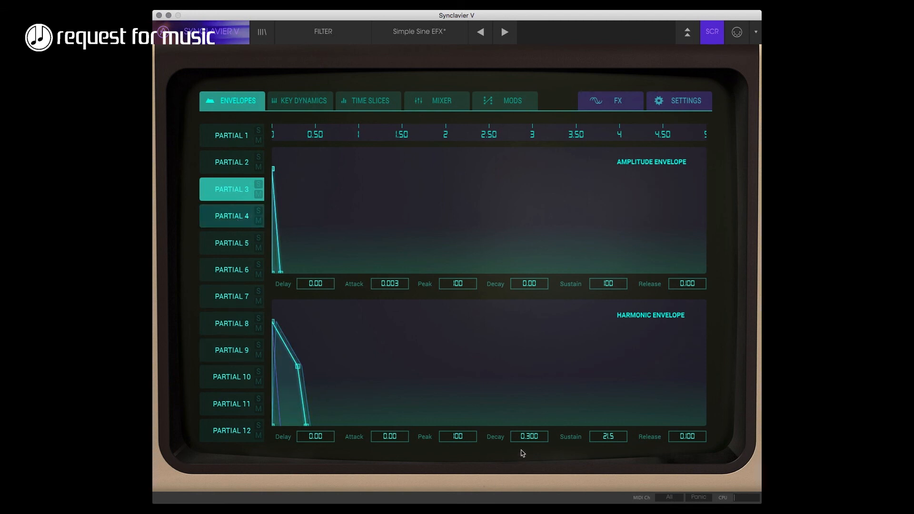
drag(387, 436, 385, 418)
drag(527, 434, 535, 428)
drag(602, 434, 605, 444)
drag(536, 436, 535, 404)
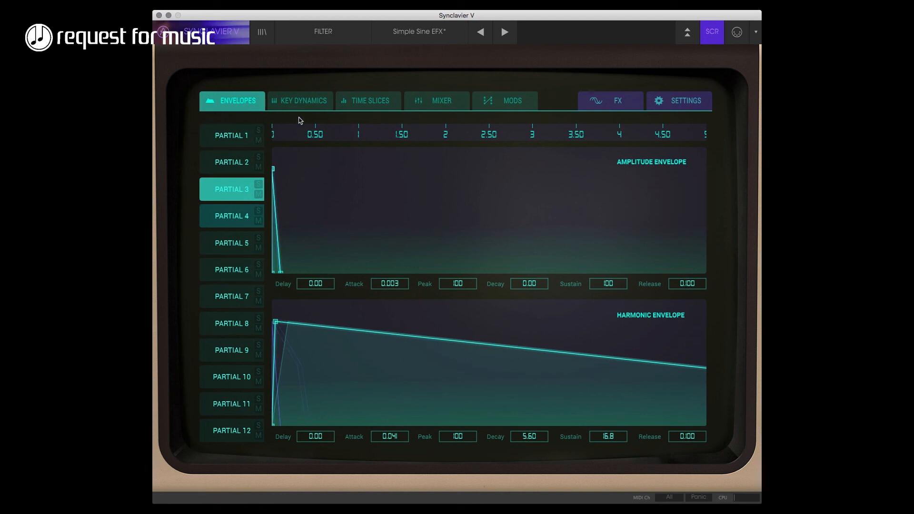
Step: Mute Partials 1 and 2, and raise the mixer volumes of Partials 3 and 4
click(259, 140)
click(262, 168)
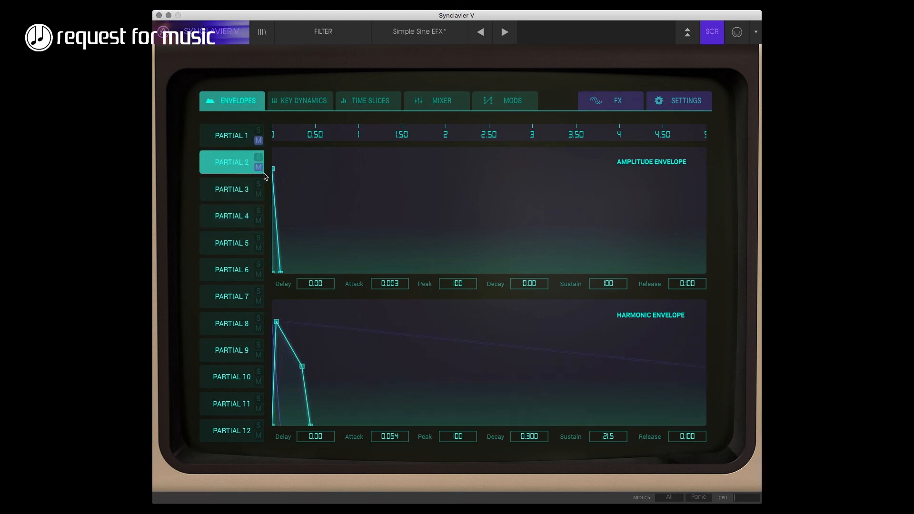
click(458, 100)
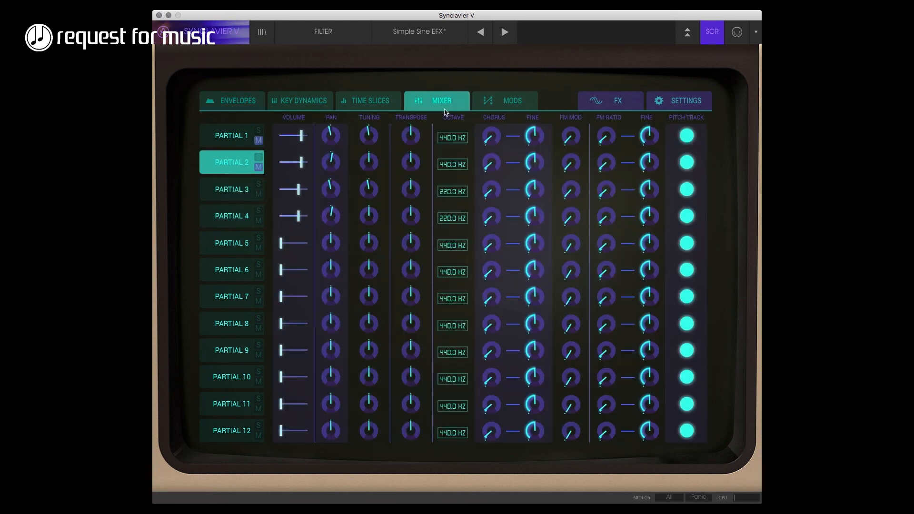
drag(296, 195, 320, 221)
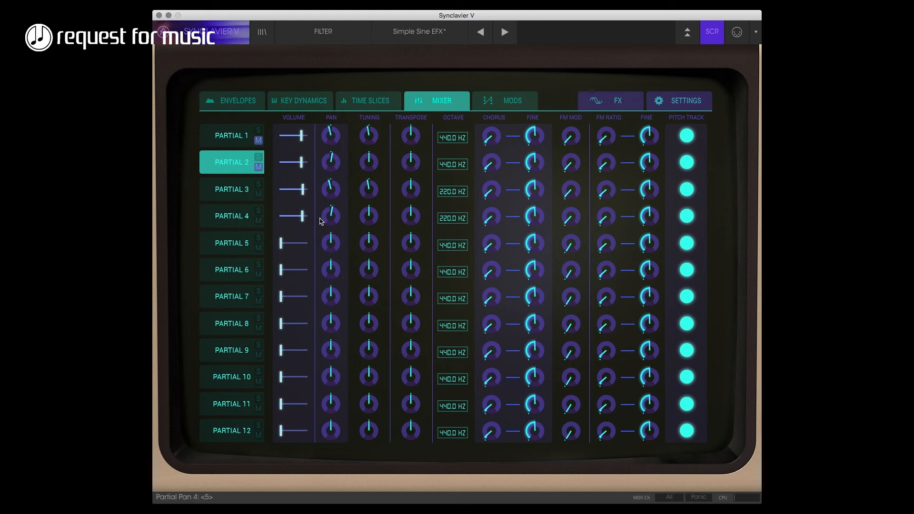